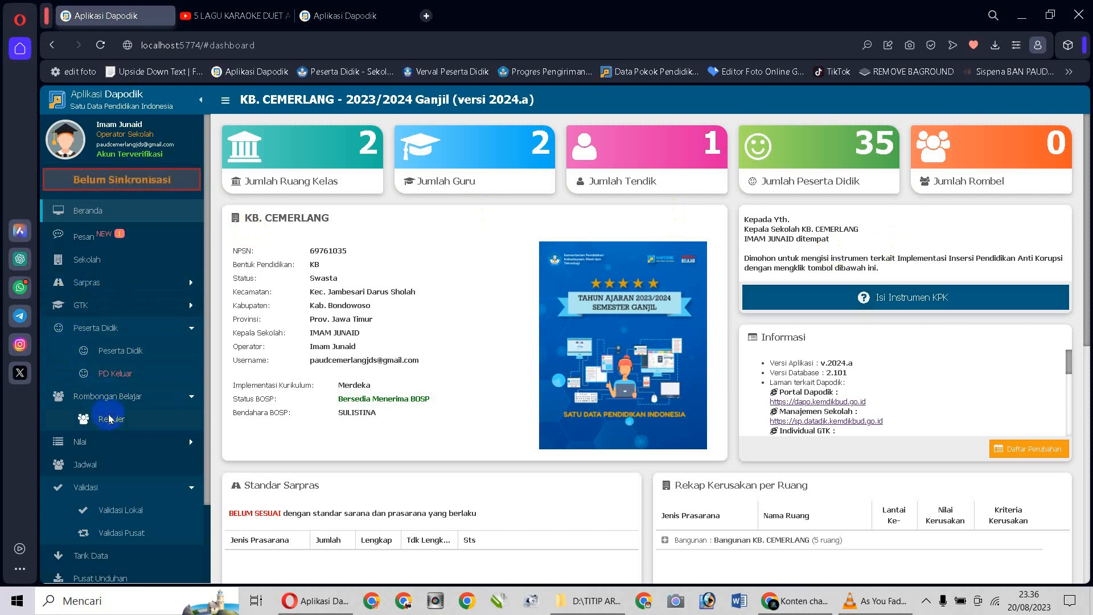
Dismiss the version notice on the validation page and check the validation results for Peserta Didik and Rombongan Belajar & Jadwal.
click(341, 16)
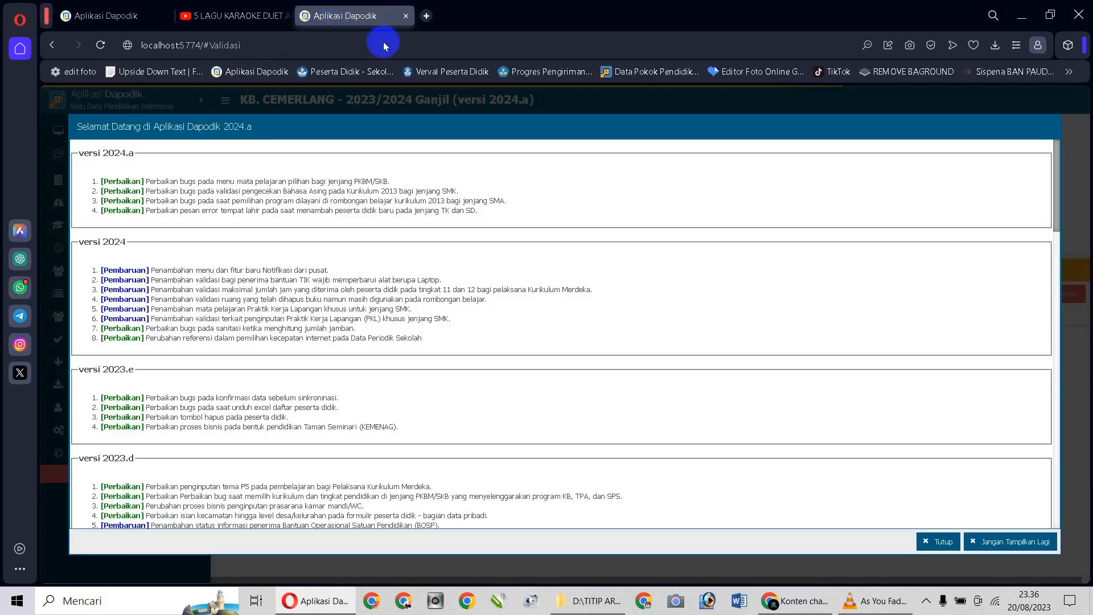
click(941, 541)
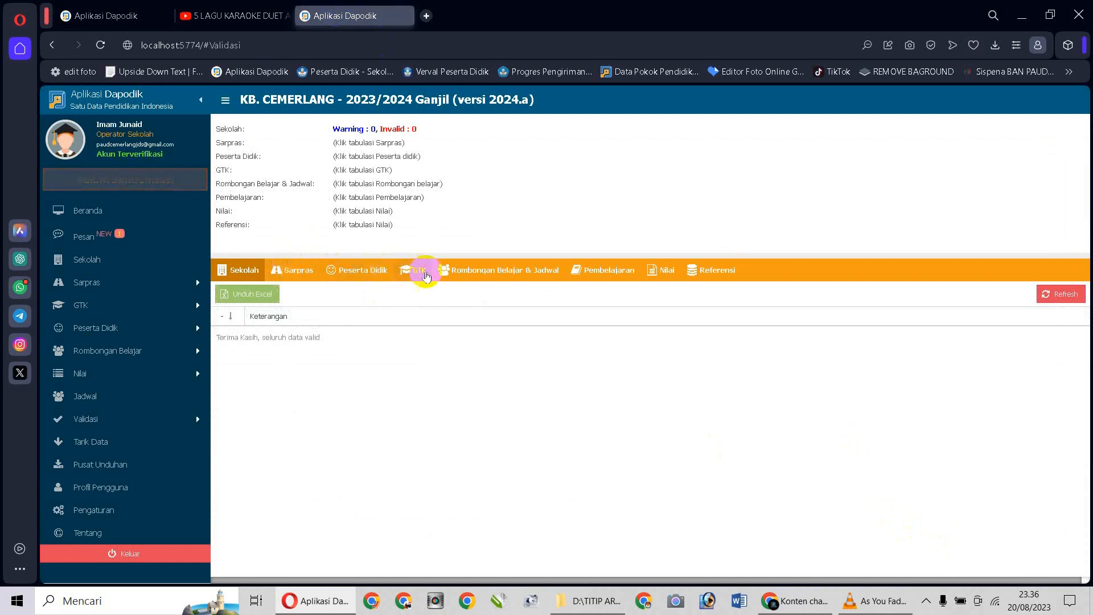
click(371, 274)
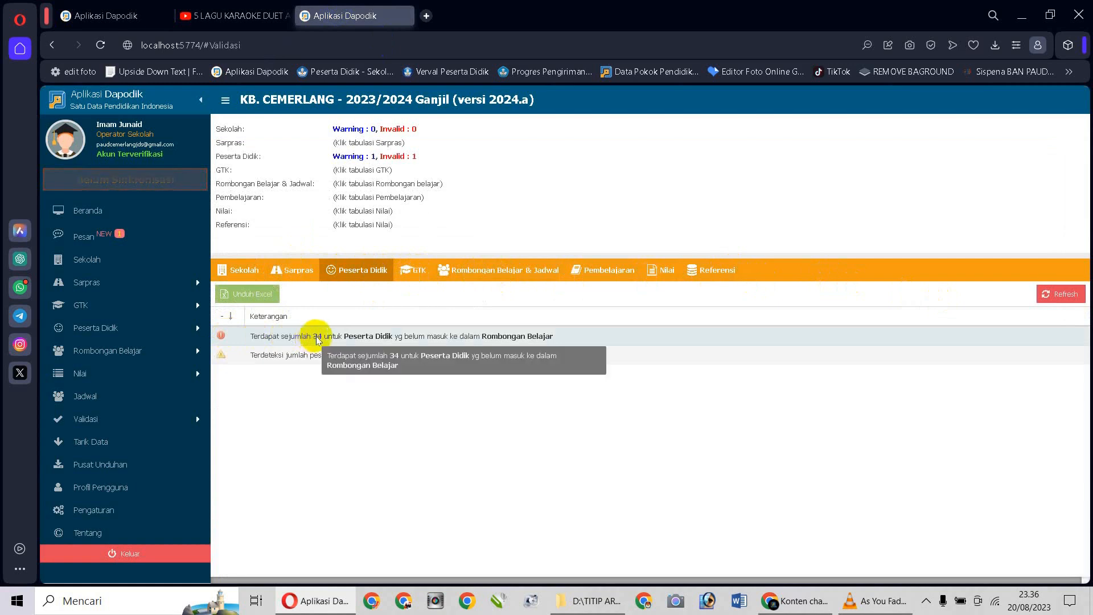
click(477, 273)
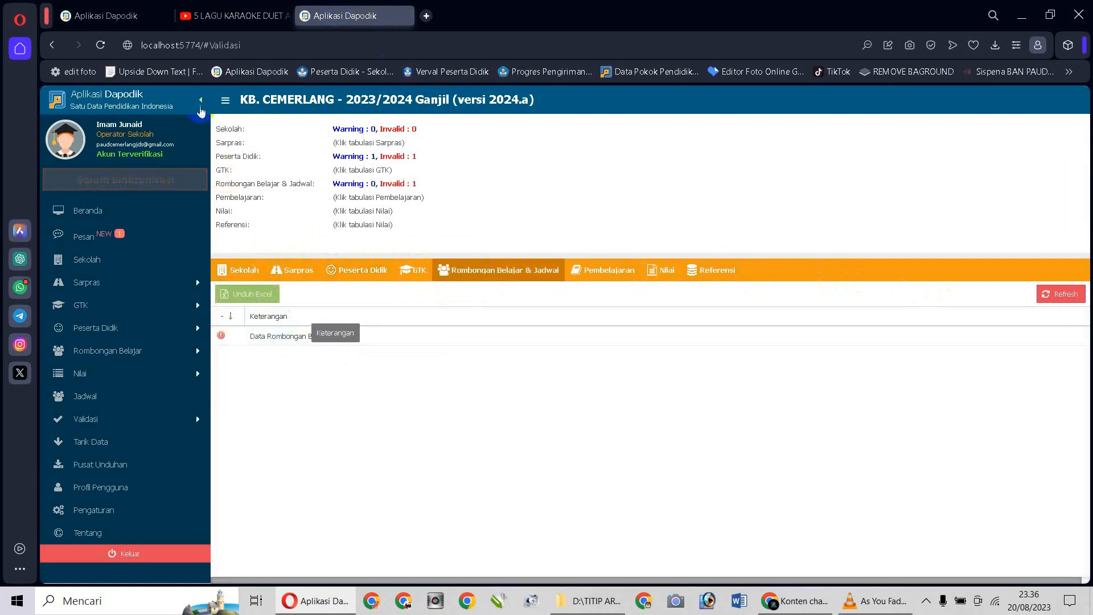
Return to the dashboard session and open the Reguler list of Rombongan Belajar.
click(102, 19)
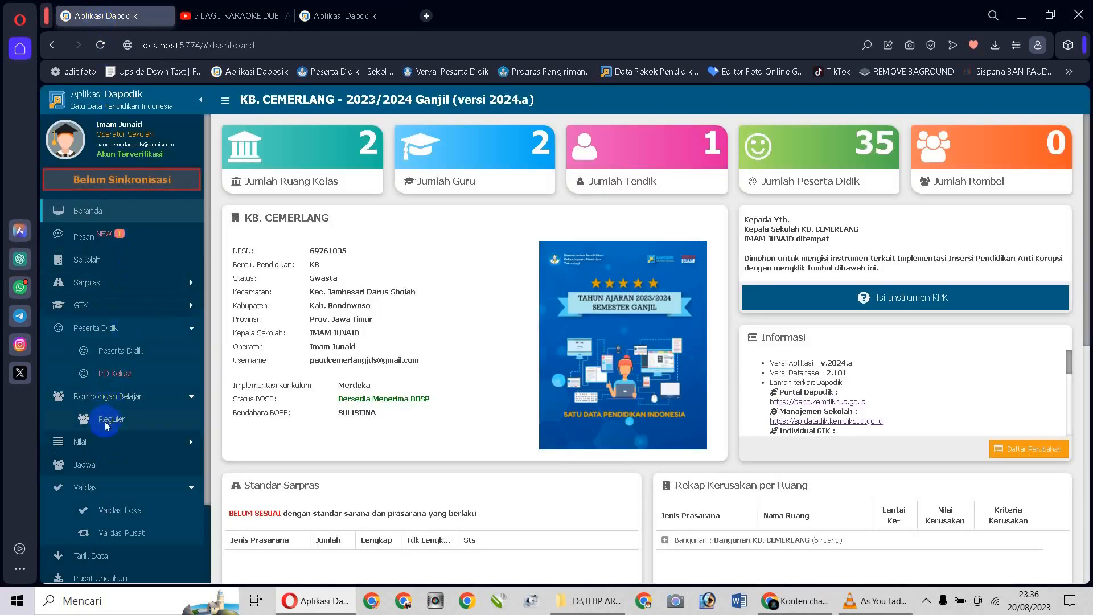
click(104, 401)
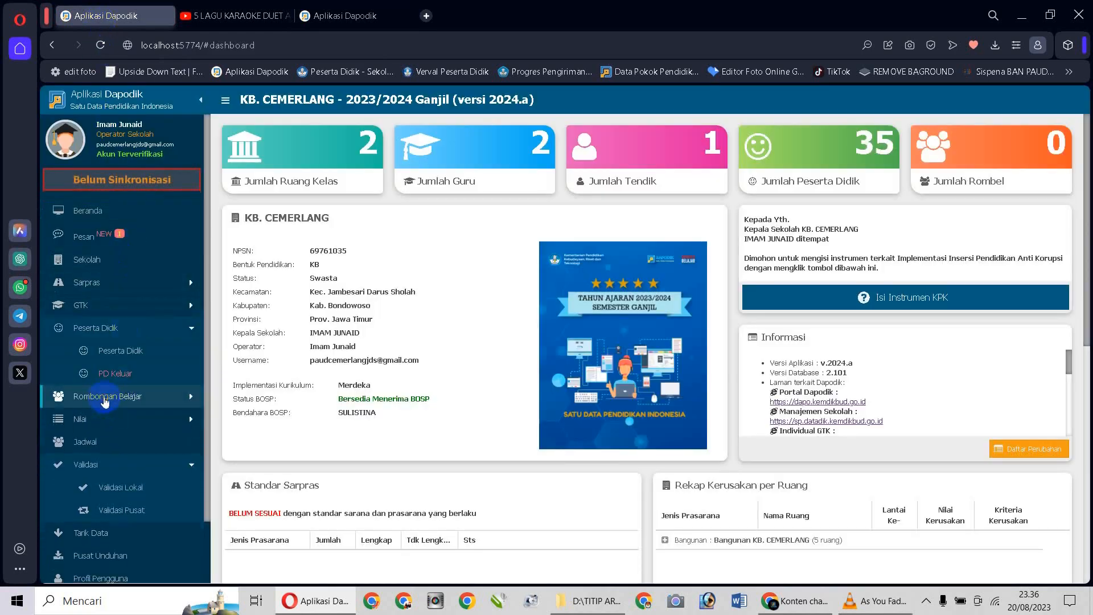
click(104, 401)
click(109, 421)
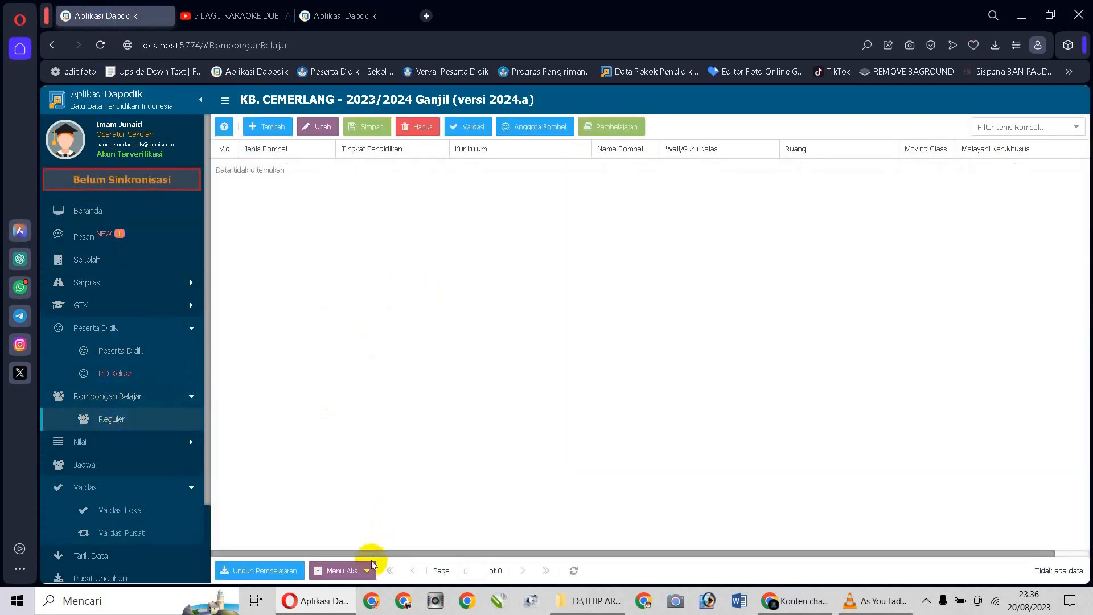
Run Kenaikan Kelas for the rombel Kelompok 2-4 CEMERLANG from semester 2 T.A 2022/2023 and confirm the promotion.
click(365, 570)
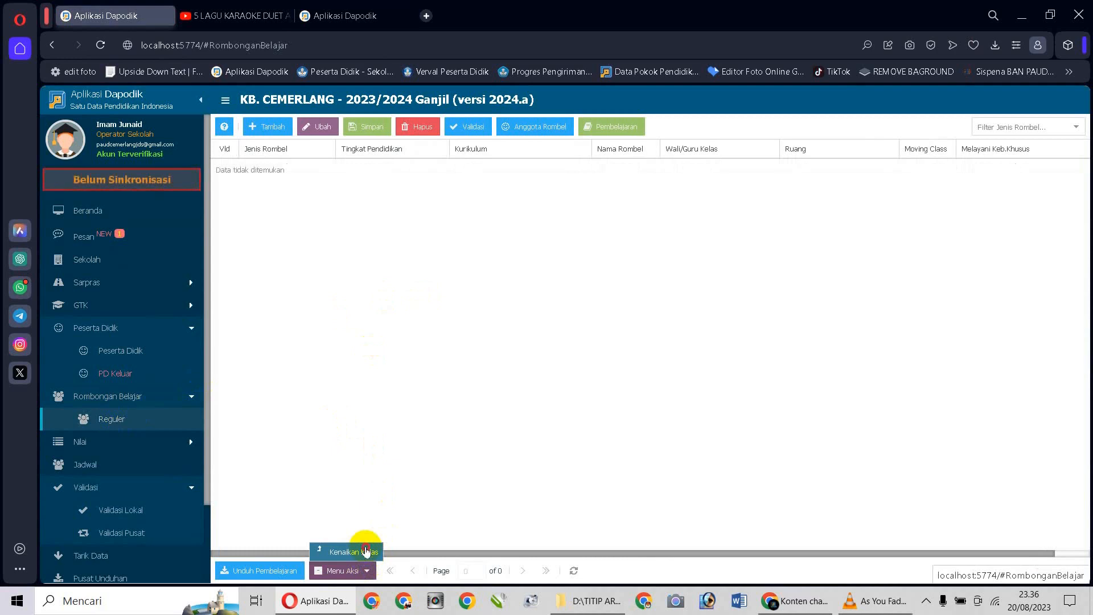
click(366, 551)
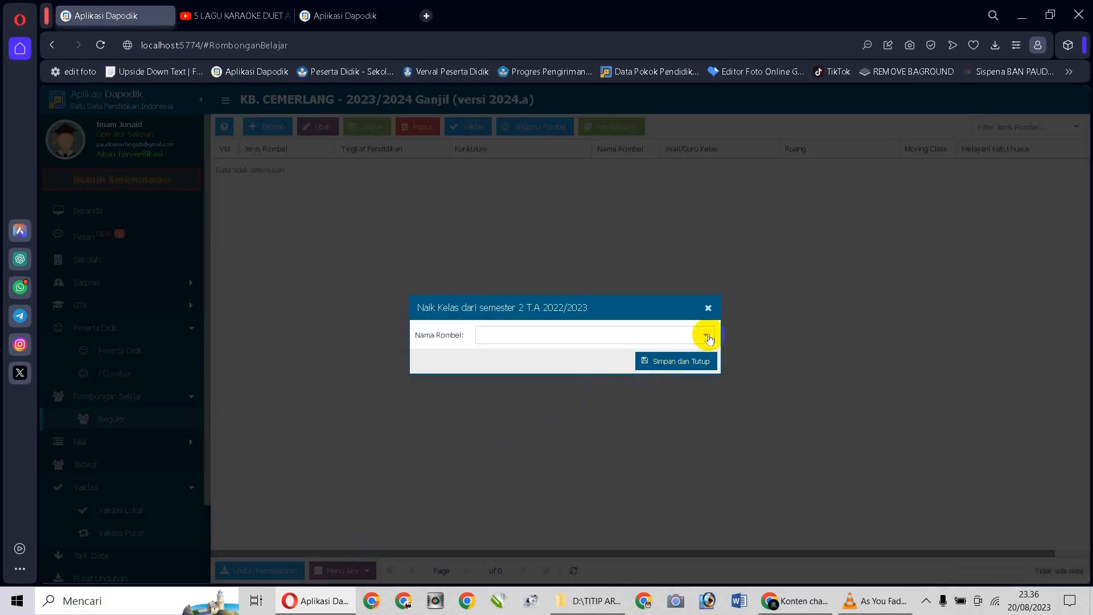
click(707, 337)
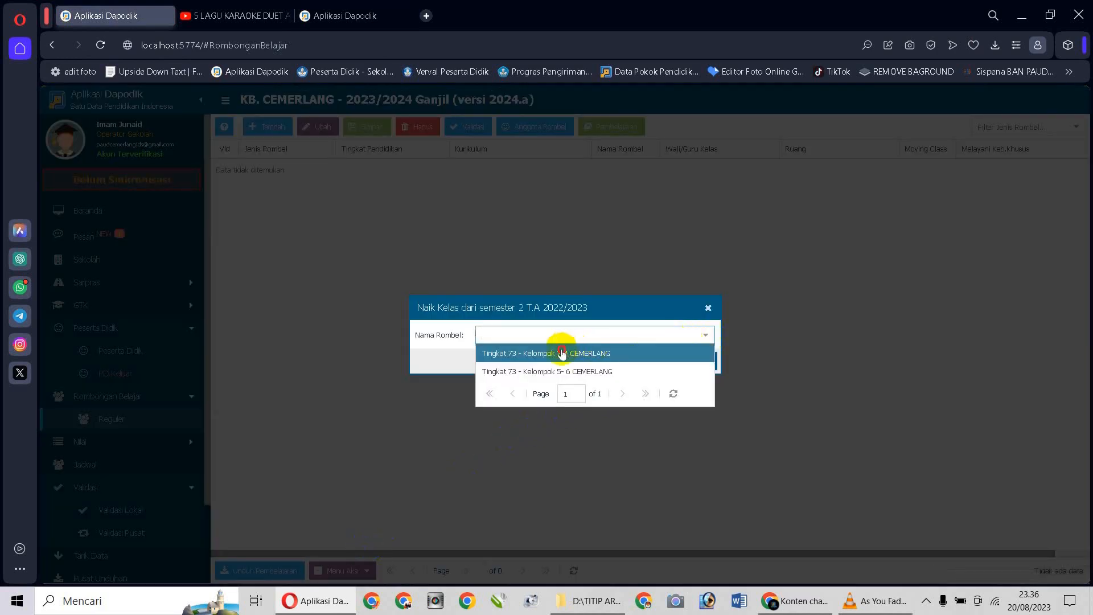
click(562, 353)
click(671, 364)
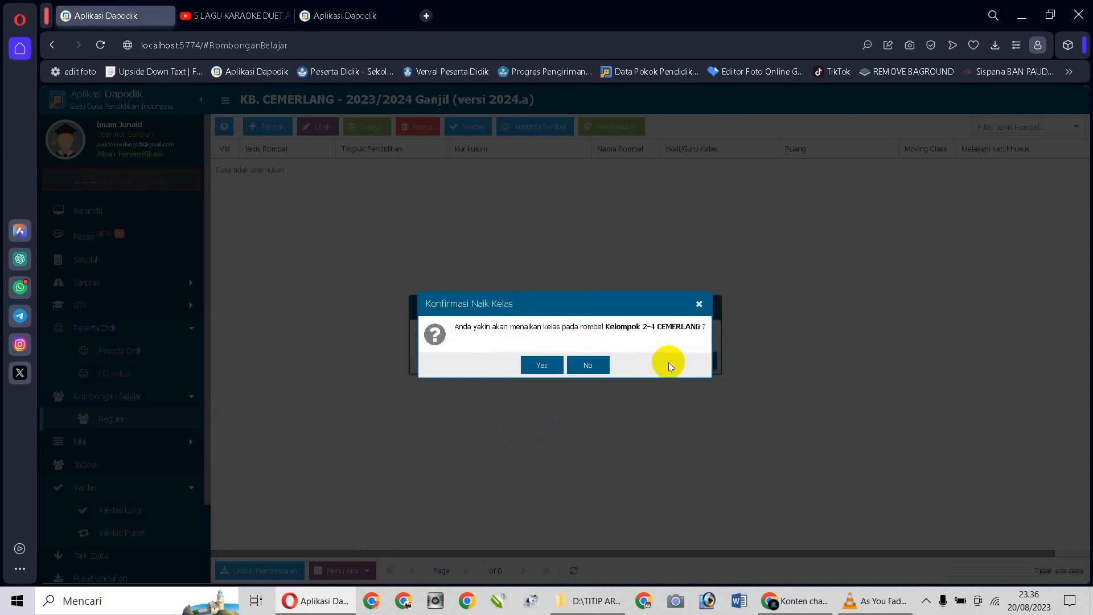
click(551, 363)
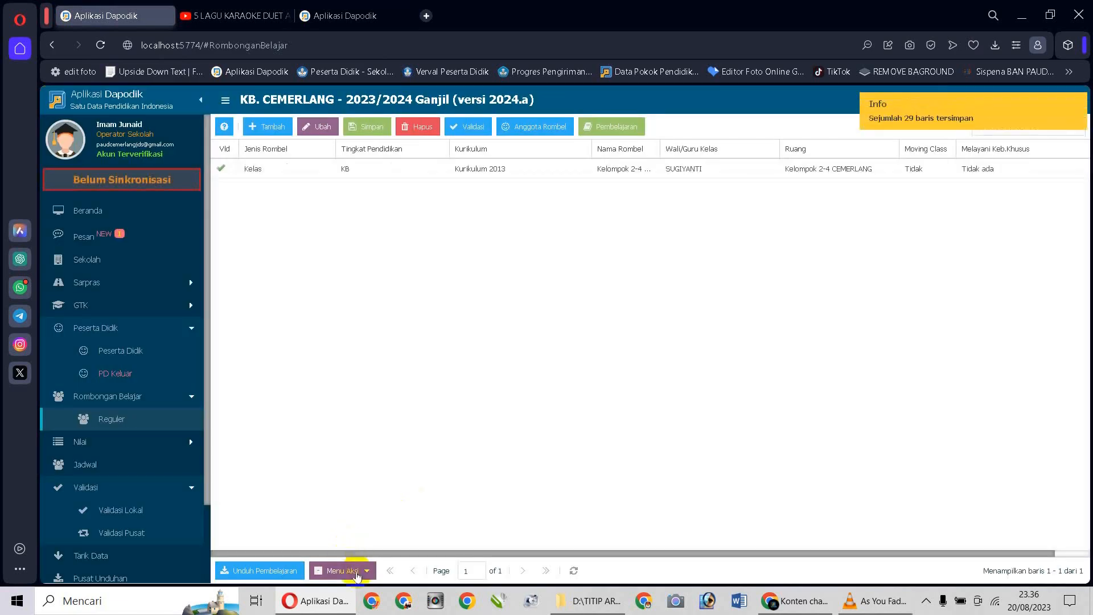
Run Kenaikan Kelas for the rombel Kelompok 5- 6 CEMERLANG from semester 2 T.A 2022/2023 and confirm the promotion.
click(353, 570)
click(358, 552)
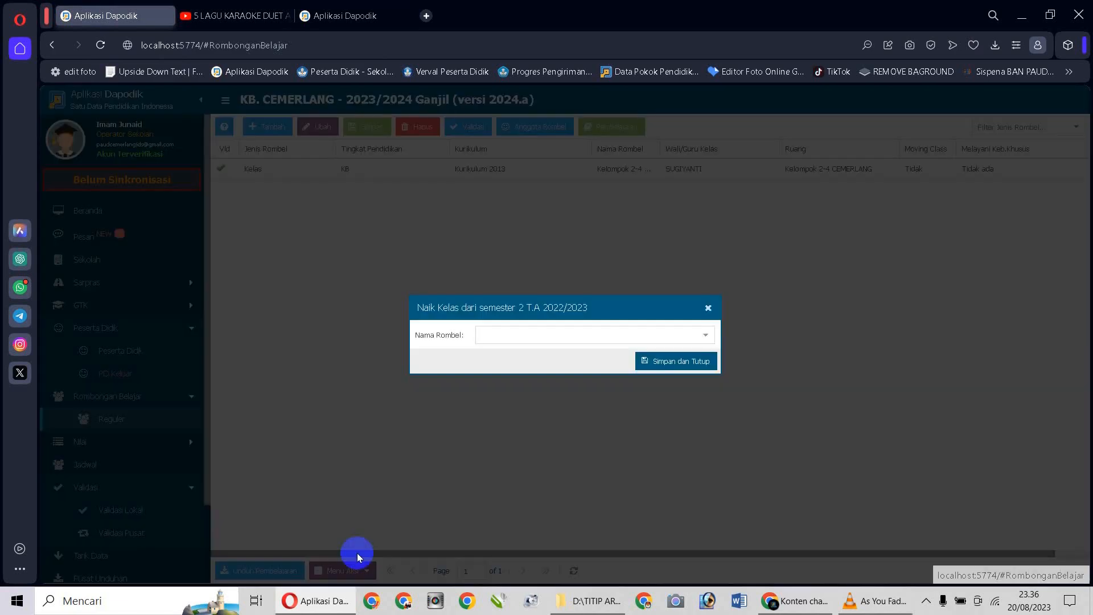
click(706, 341)
click(535, 370)
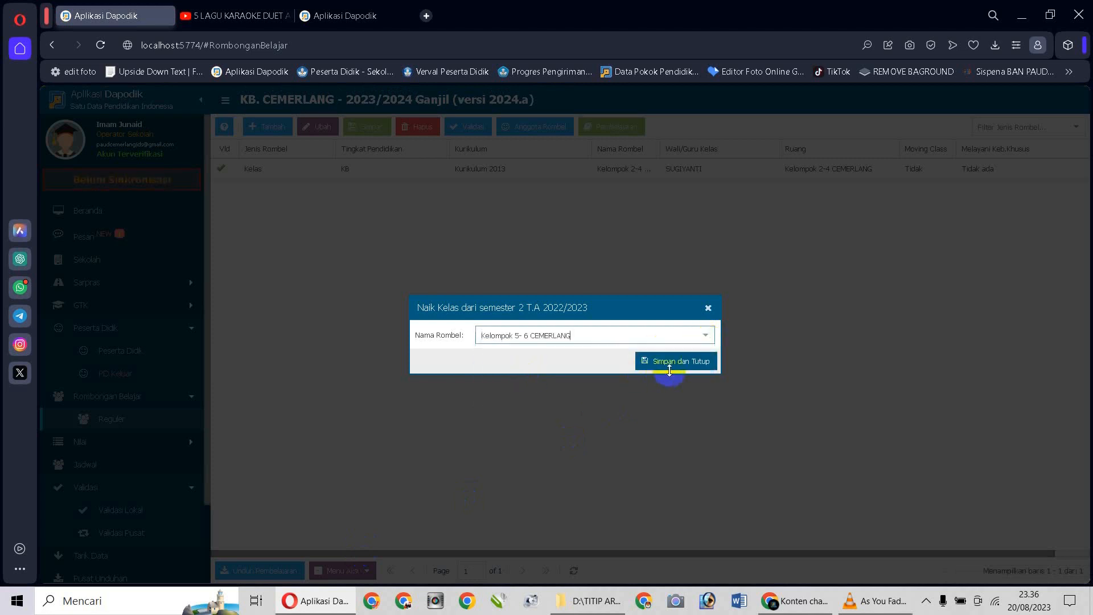
click(687, 368)
click(538, 367)
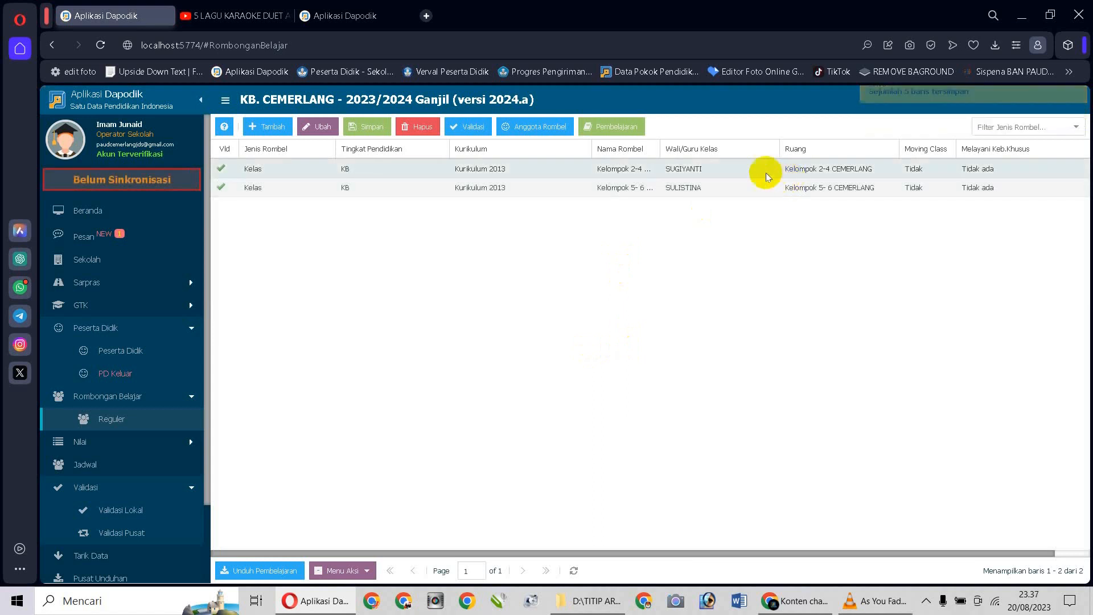
Remove all members from the rombel Kelompok 2-4 CEMERLANG, confirming every deletion, and close its member editor.
click(694, 170)
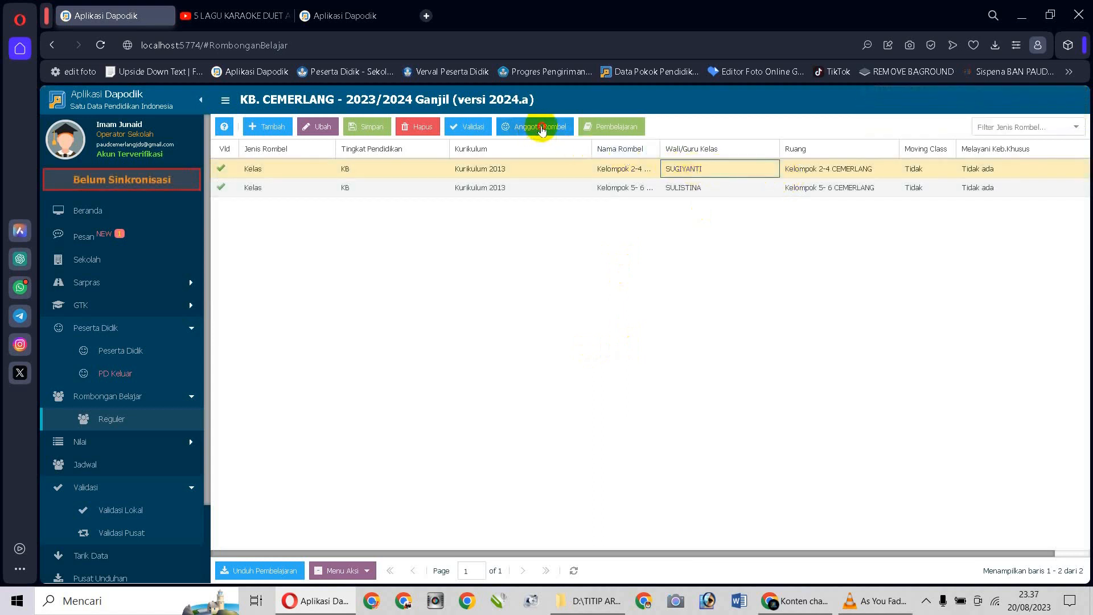
click(540, 128)
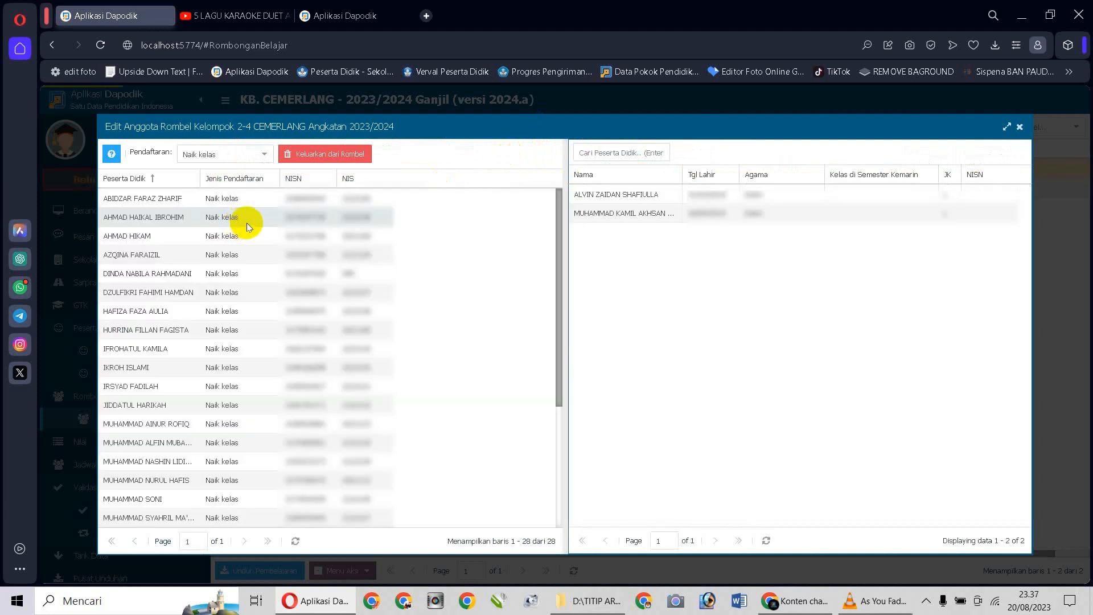
click(211, 199)
scroll(222, 455, down, 5)
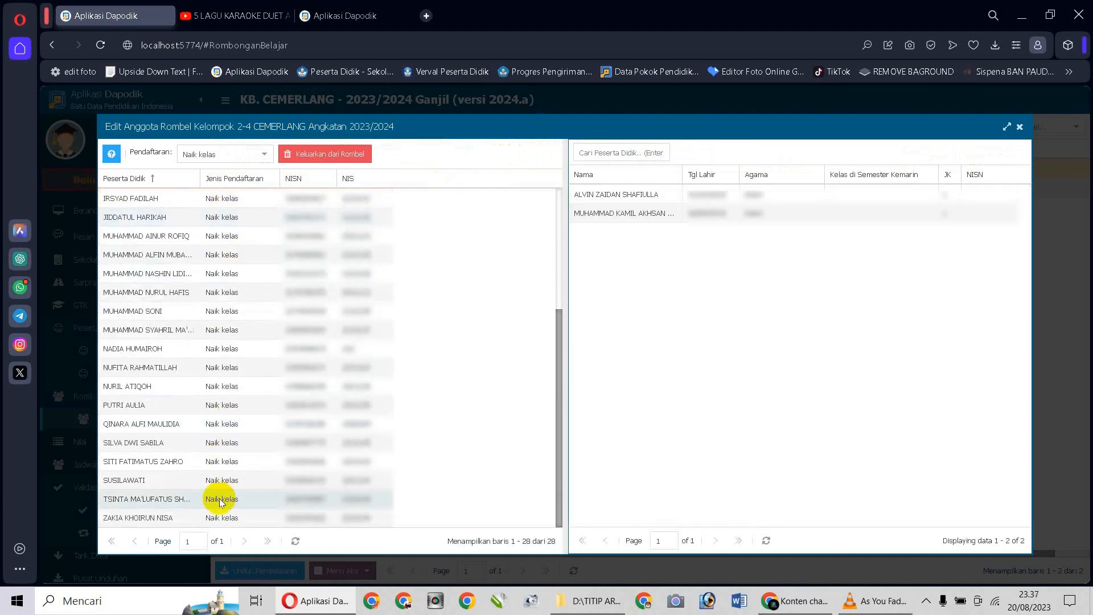
click(212, 520)
key(ctrl+a)
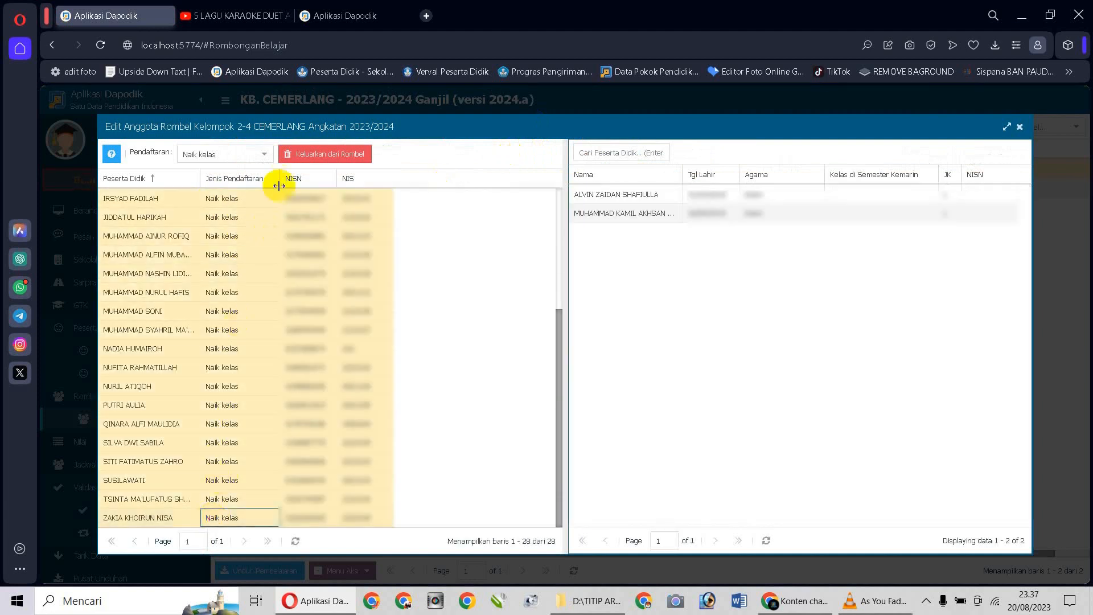
click(326, 155)
click(545, 362)
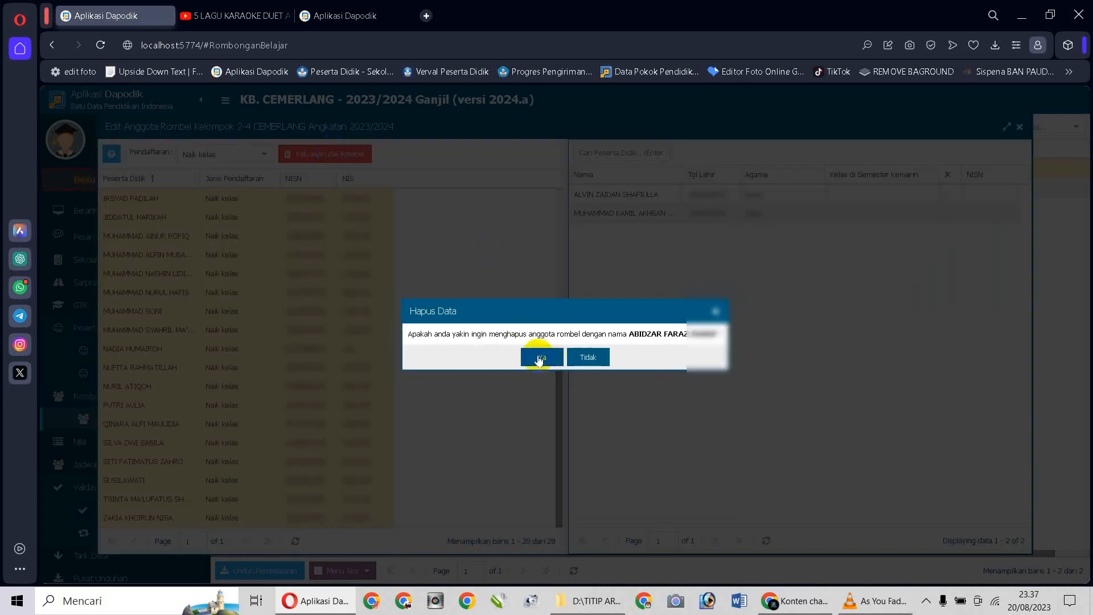
click(538, 357)
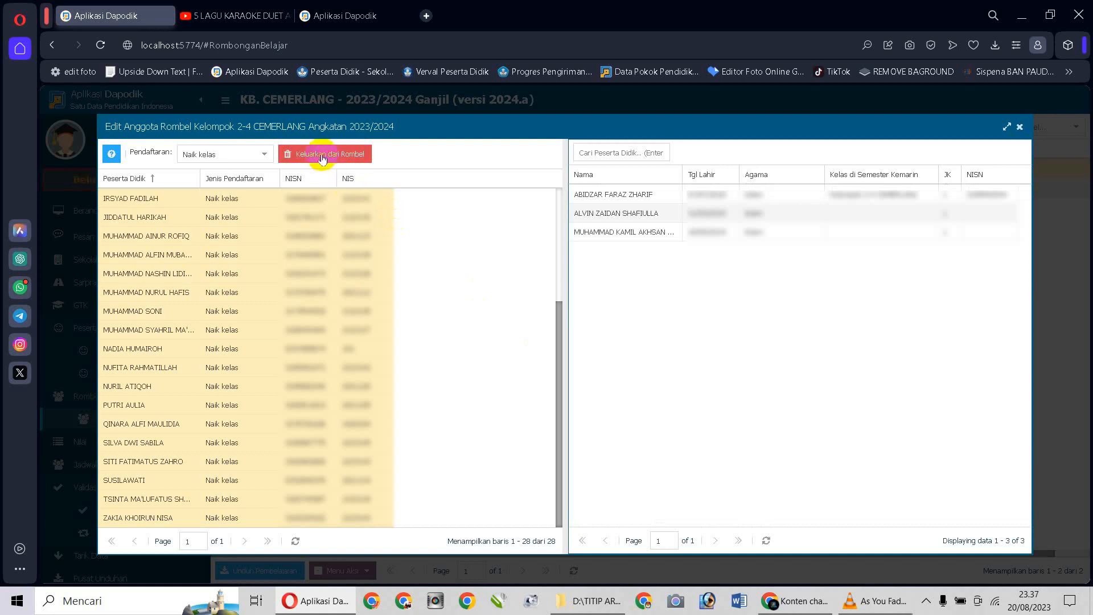
click(323, 156)
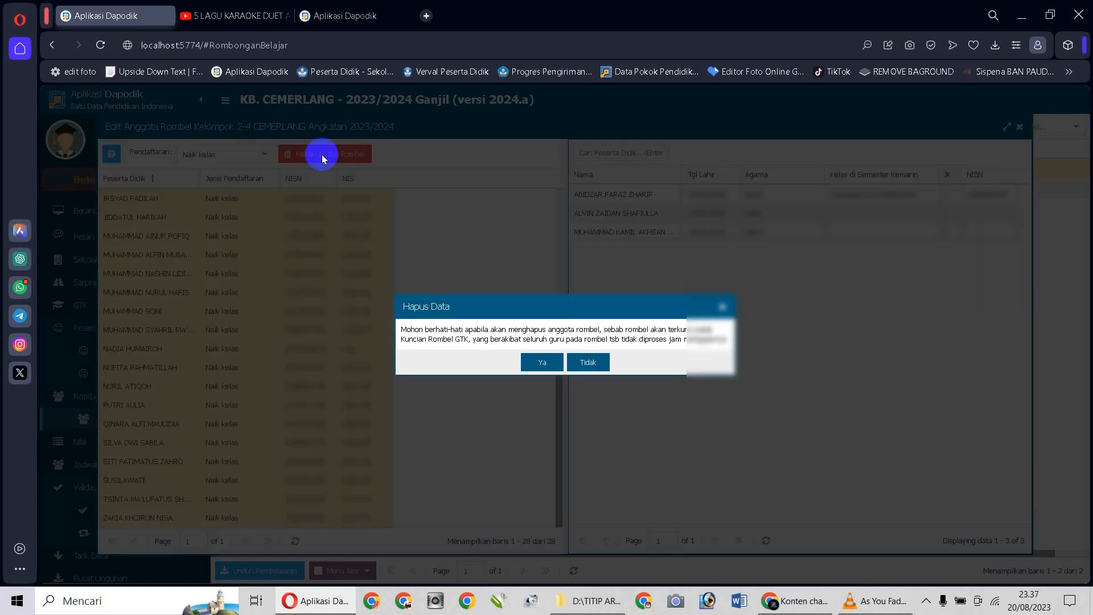
click(538, 362)
click(539, 362)
click(538, 362)
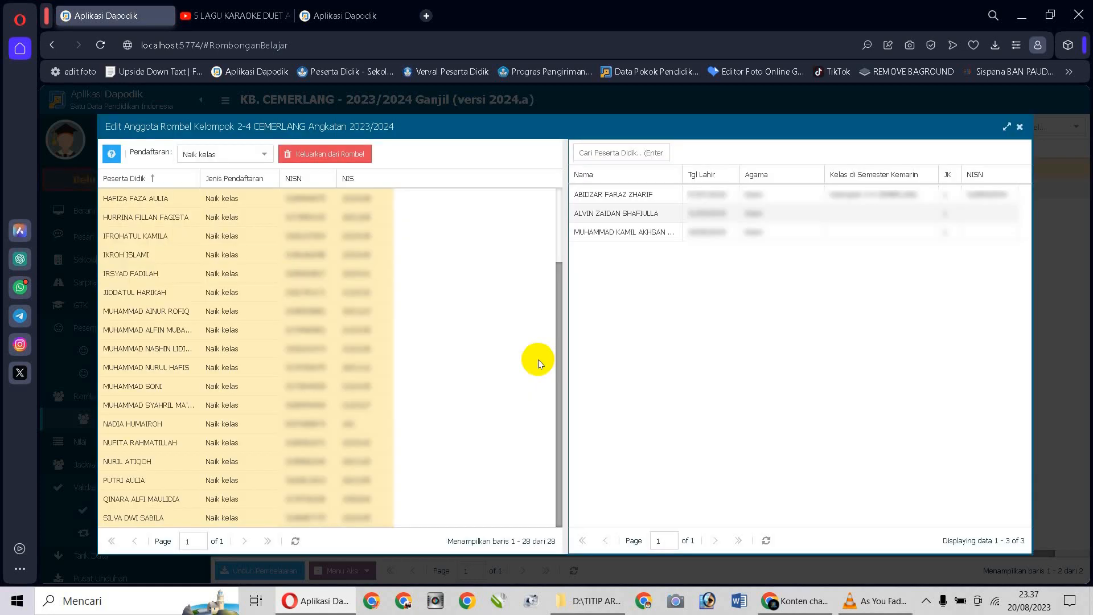
click(538, 362)
click(539, 356)
click(538, 360)
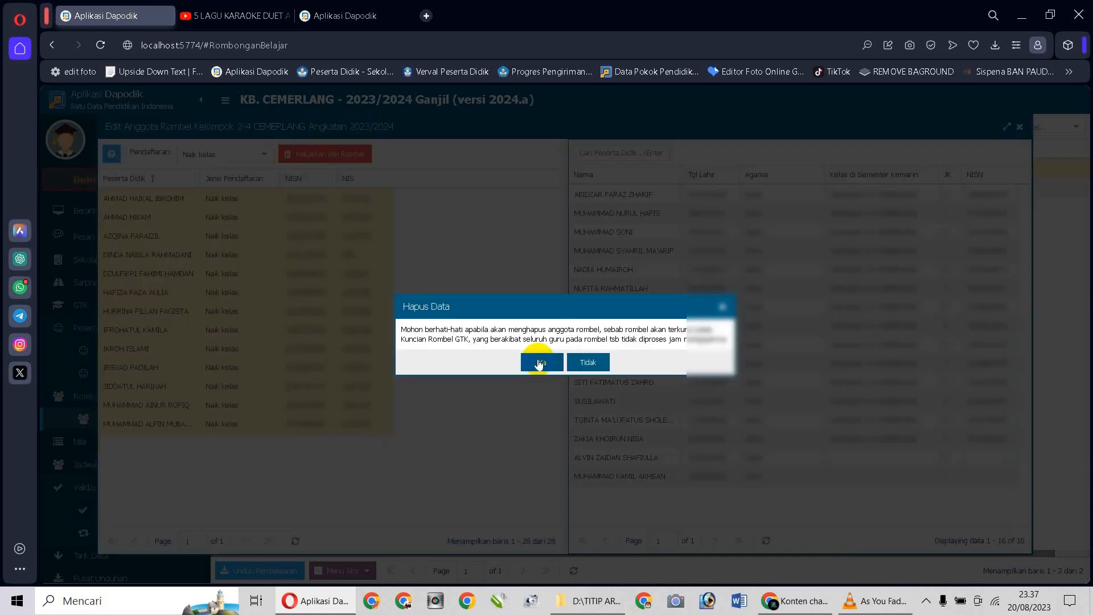
click(539, 362)
click(538, 362)
click(539, 362)
click(538, 362)
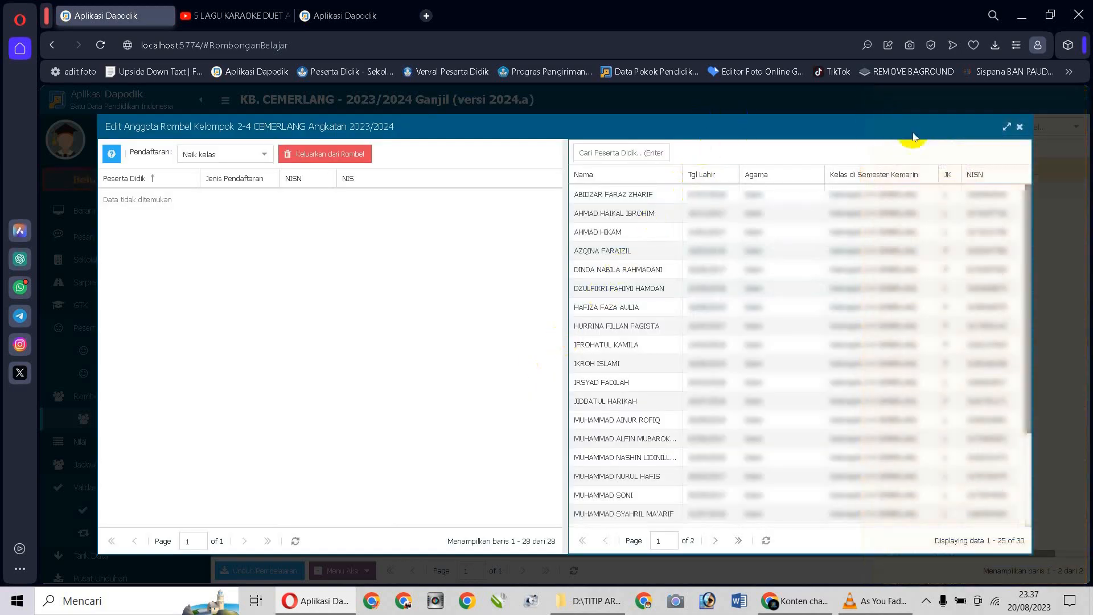
click(1018, 130)
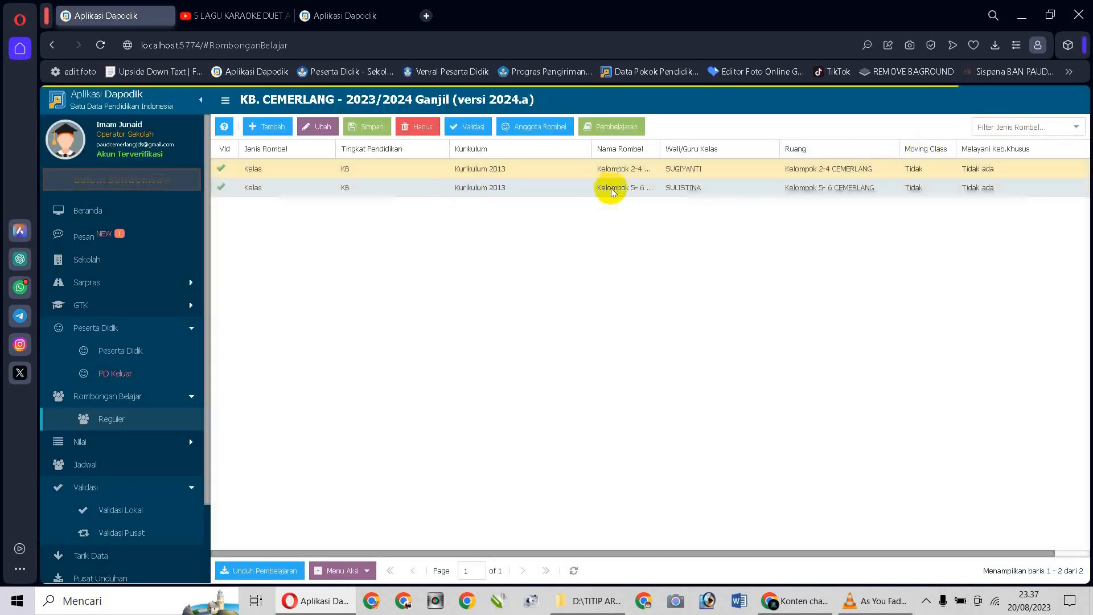
Open the member editor of Kelompok 5- 6 CEMERLANG and remove all its members, confirming every deletion.
click(611, 188)
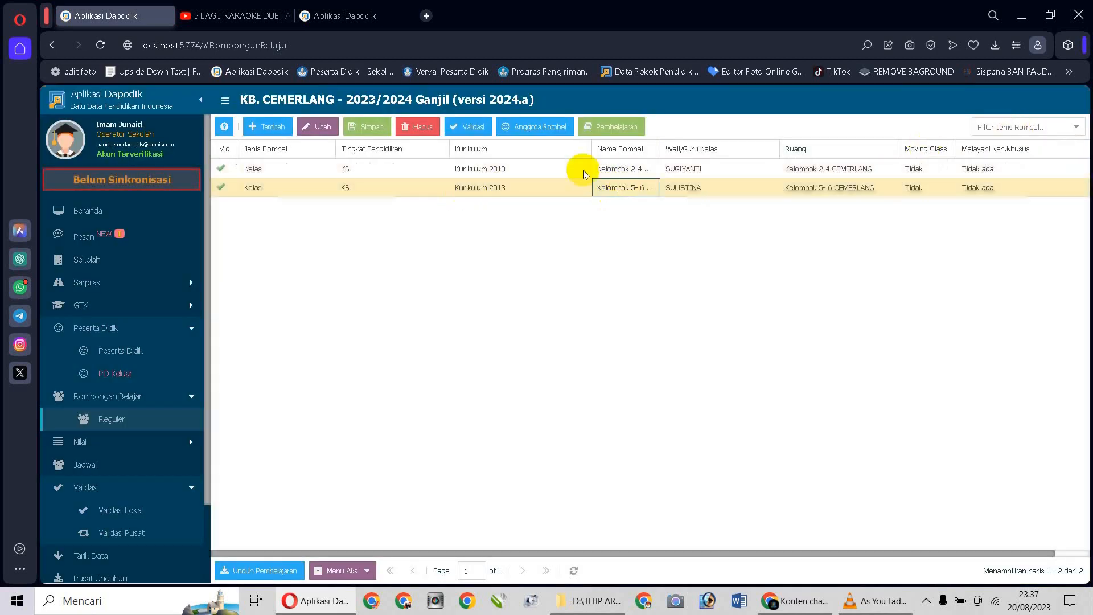
click(528, 126)
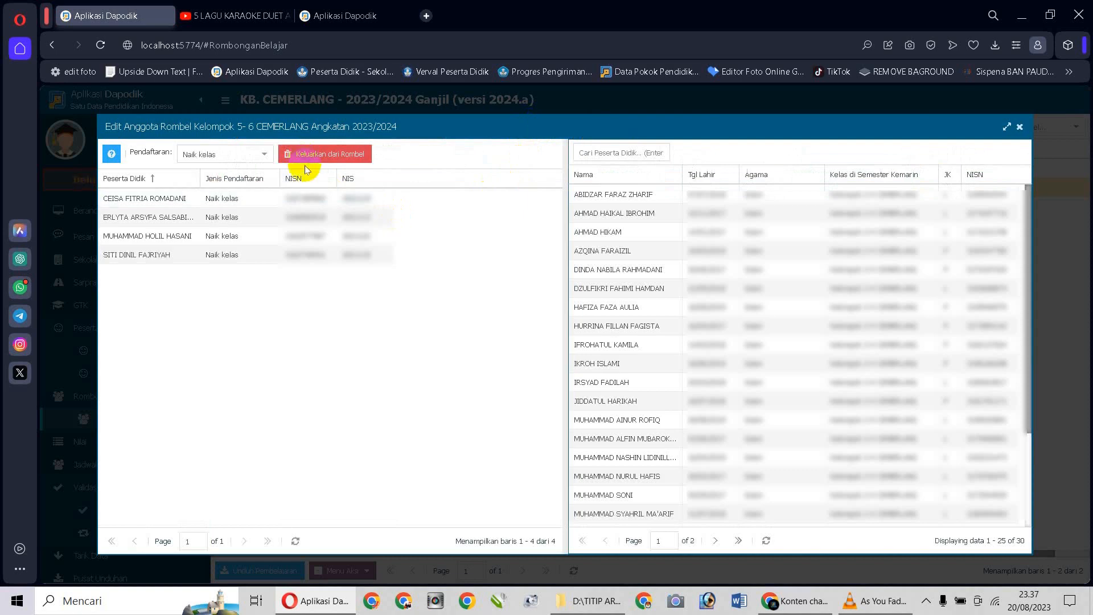
click(301, 198)
shift+click(243, 257)
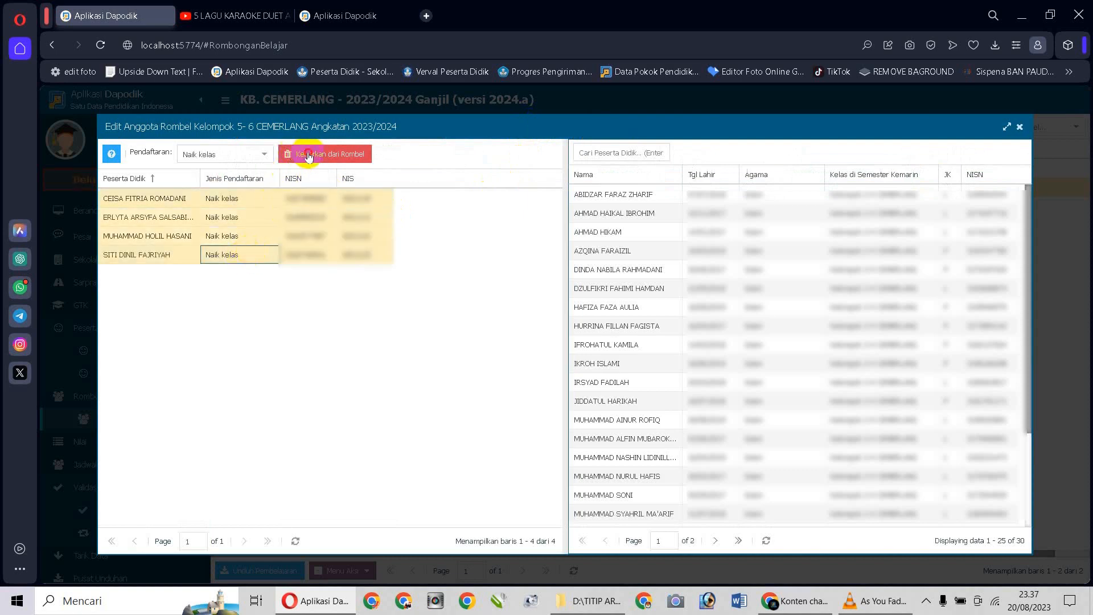
click(308, 154)
key(Return)
key(Return)
key(Return)
key(Return)
key(Return)
key(Return)
key(Return)
key(Return)
key(Return)
key(Return)
key(Return)
key(Return)
key(Return)
key(Return)
key(Return)
key(Return)
key(Return)
key(Return)
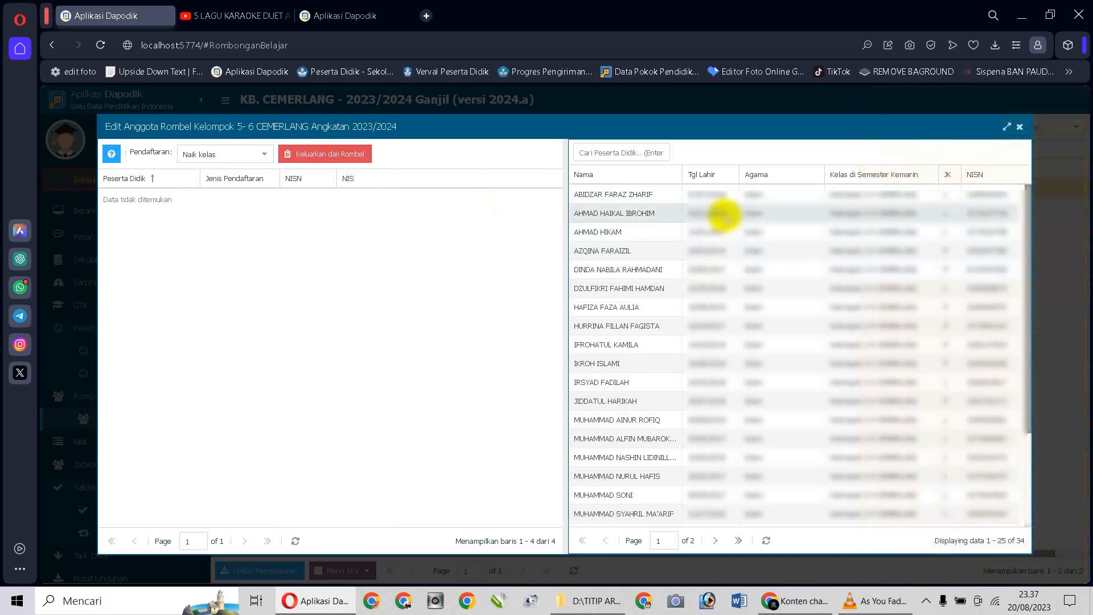
Add the nine chosen students to Kelompok 5- 6 CEMERLANG with registration type Naik kelas and close the member editor.
click(723, 215)
ctrl+click(720, 232)
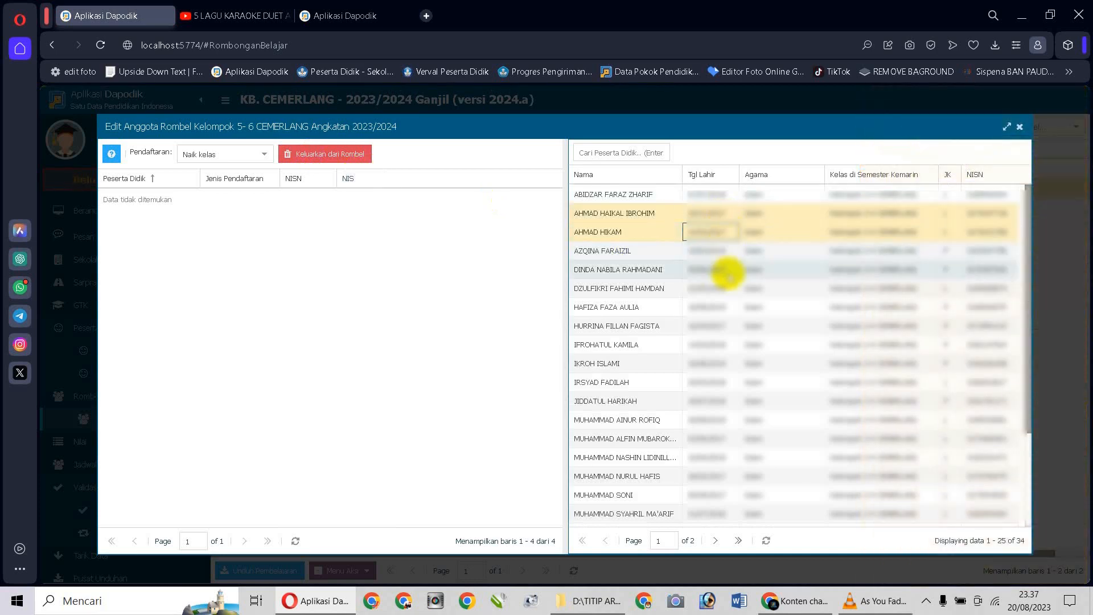
ctrl+click(727, 269)
ctrl+click(729, 324)
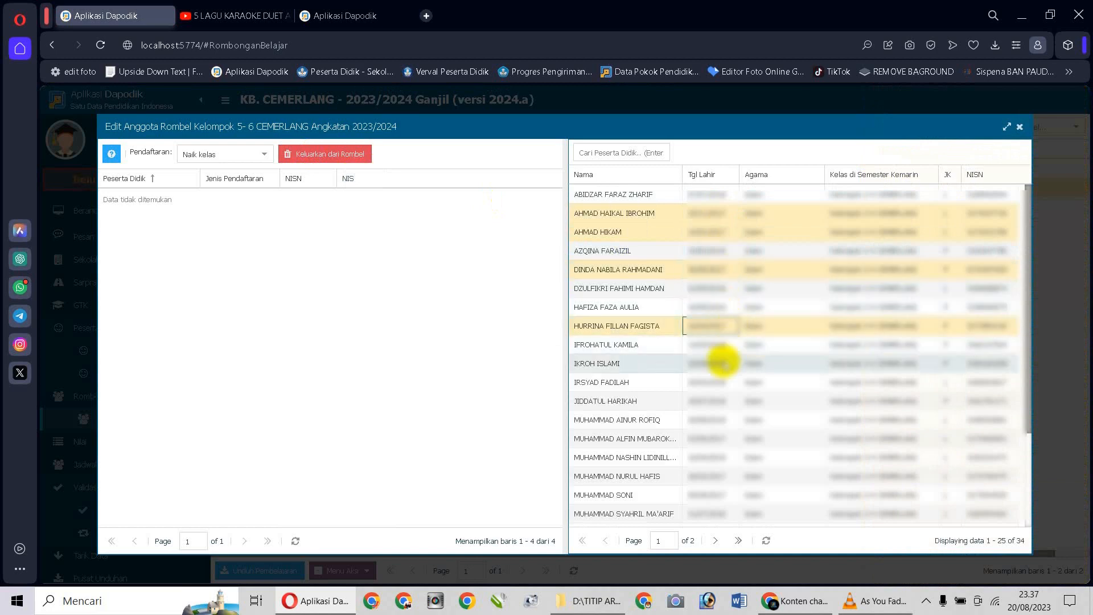
ctrl+click(725, 440)
ctrl+click(727, 476)
ctrl+click(722, 495)
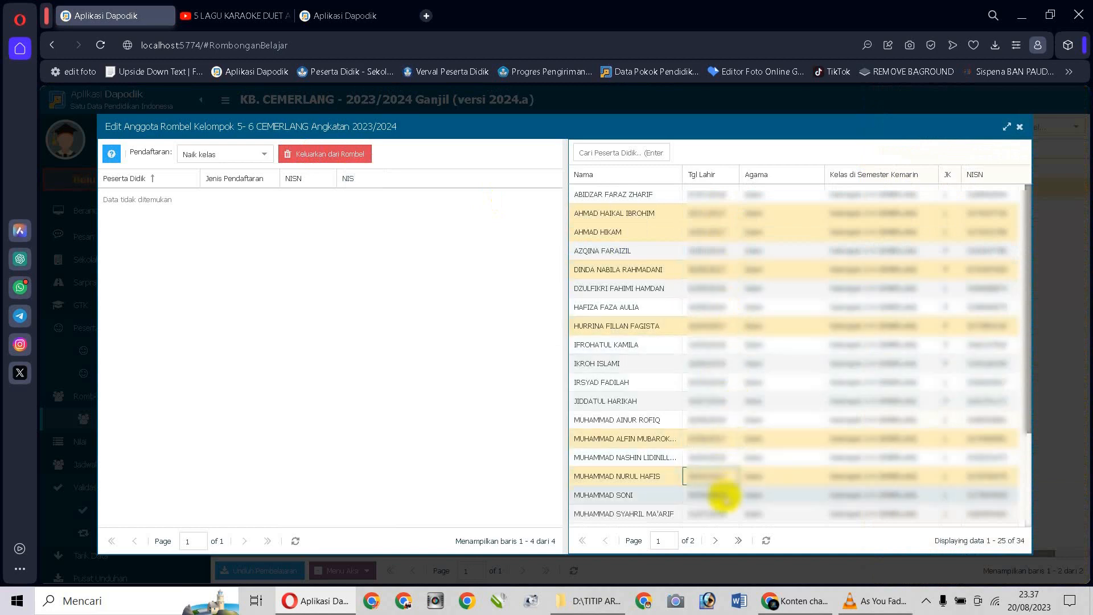
scroll(732, 386, down, 3)
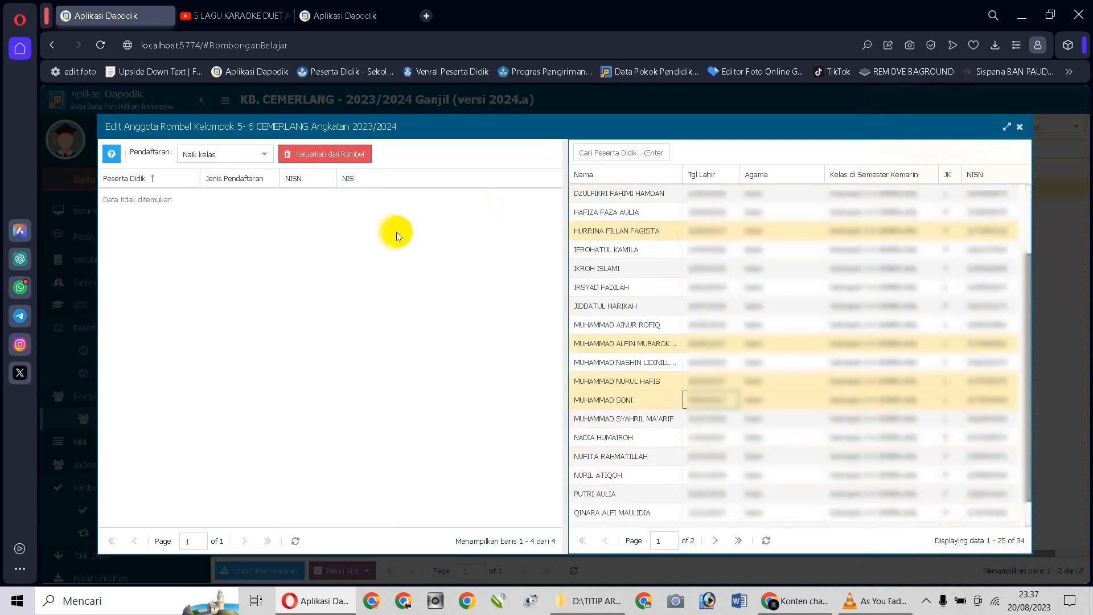
scroll(727, 365, down, 1)
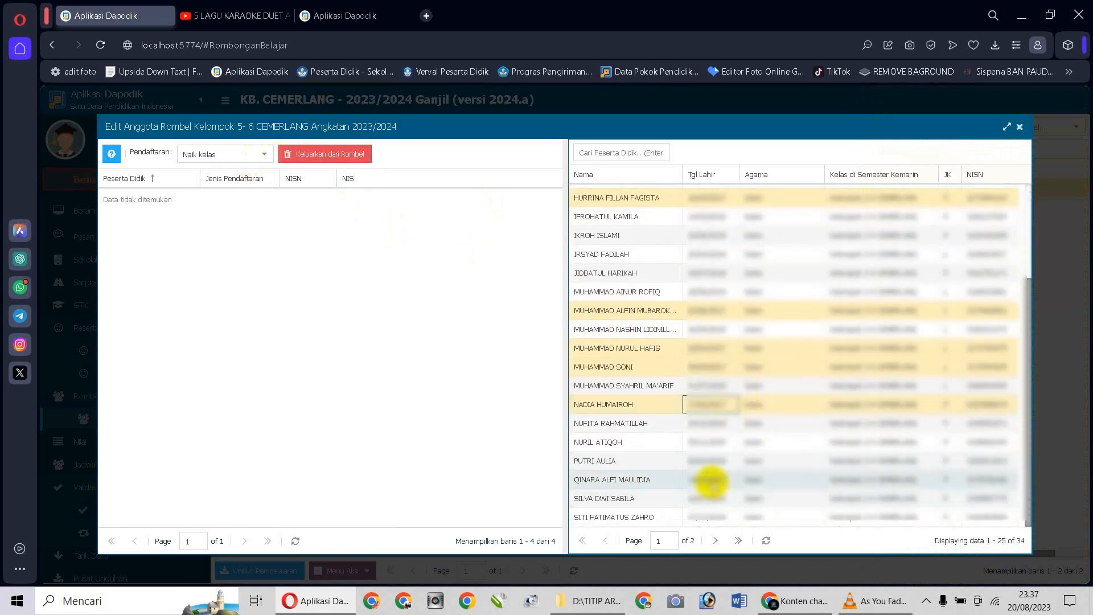
scroll(712, 421, up, 4)
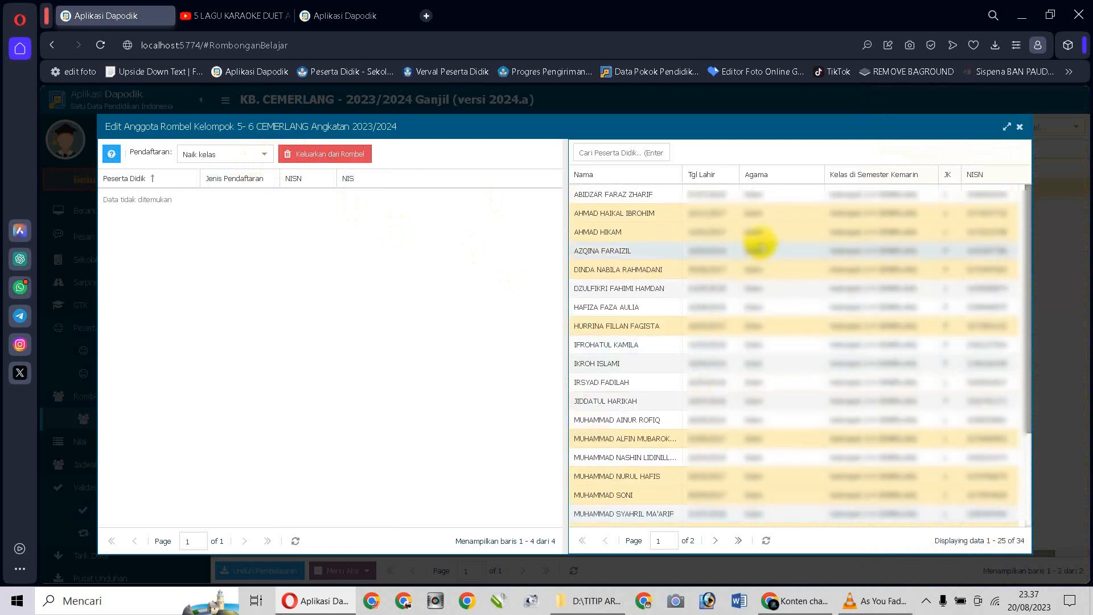
drag(705, 213, 288, 217)
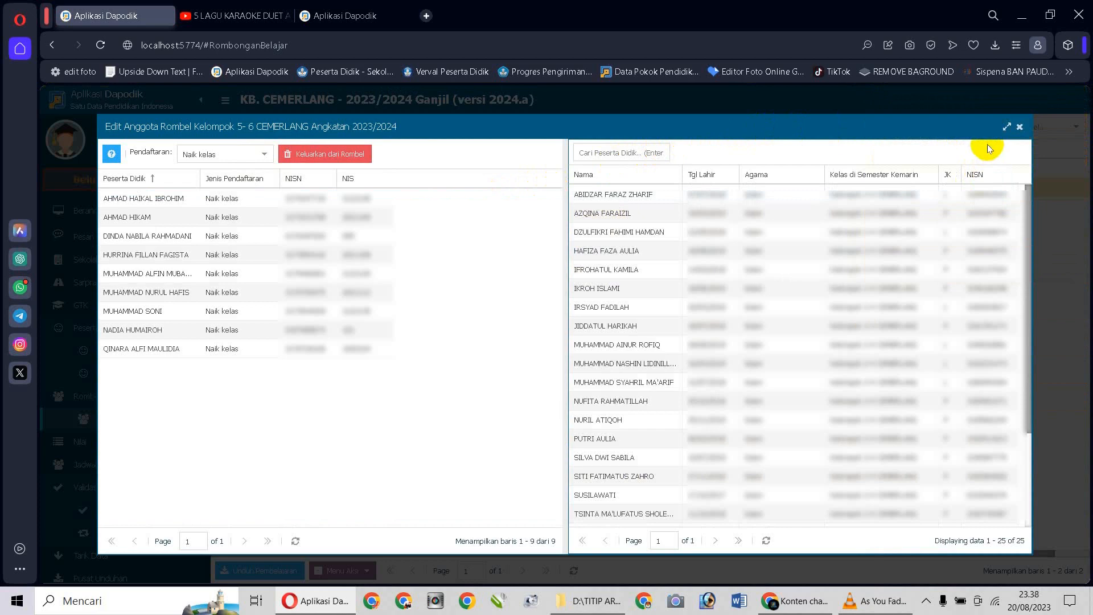
click(1019, 127)
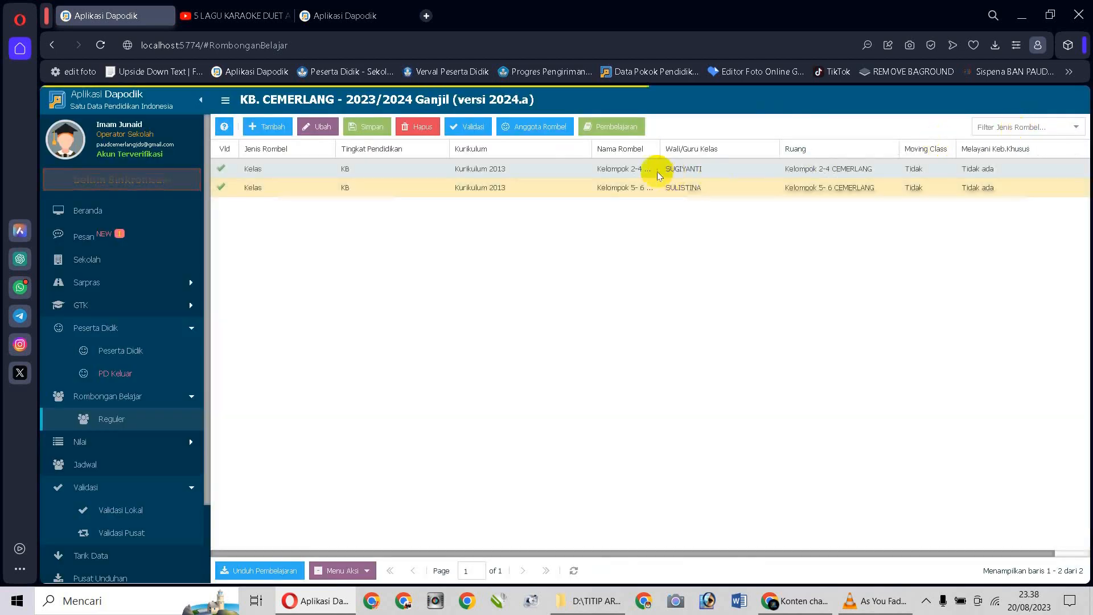
Add all students who have a class from last semester to Kelompok 2-4 CEMERLANG with registration type Mengulang.
click(628, 166)
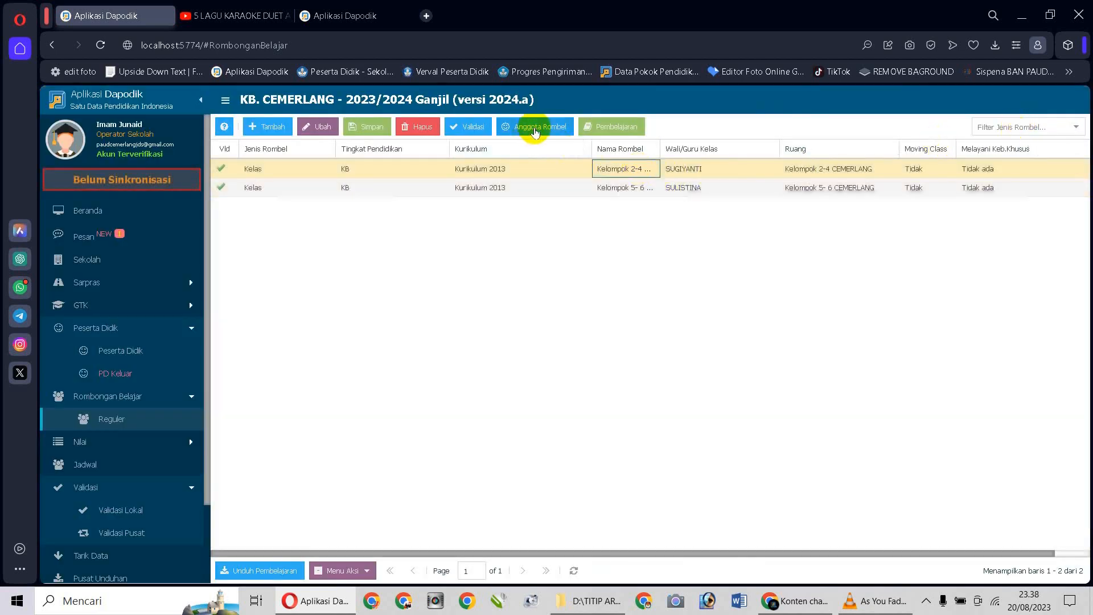
click(533, 127)
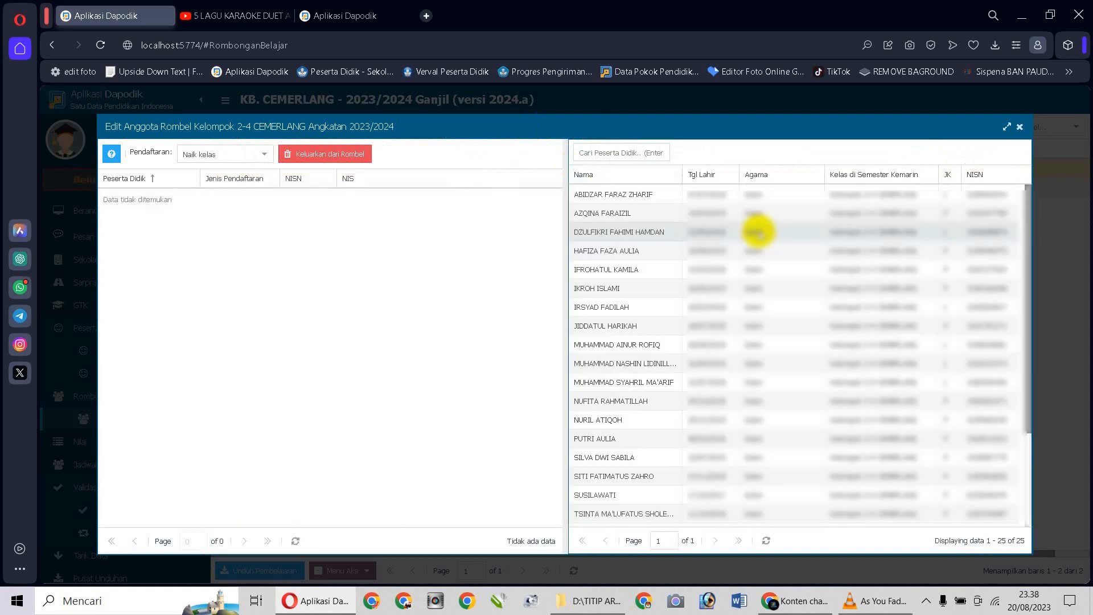
click(707, 194)
scroll(714, 338, down, 3)
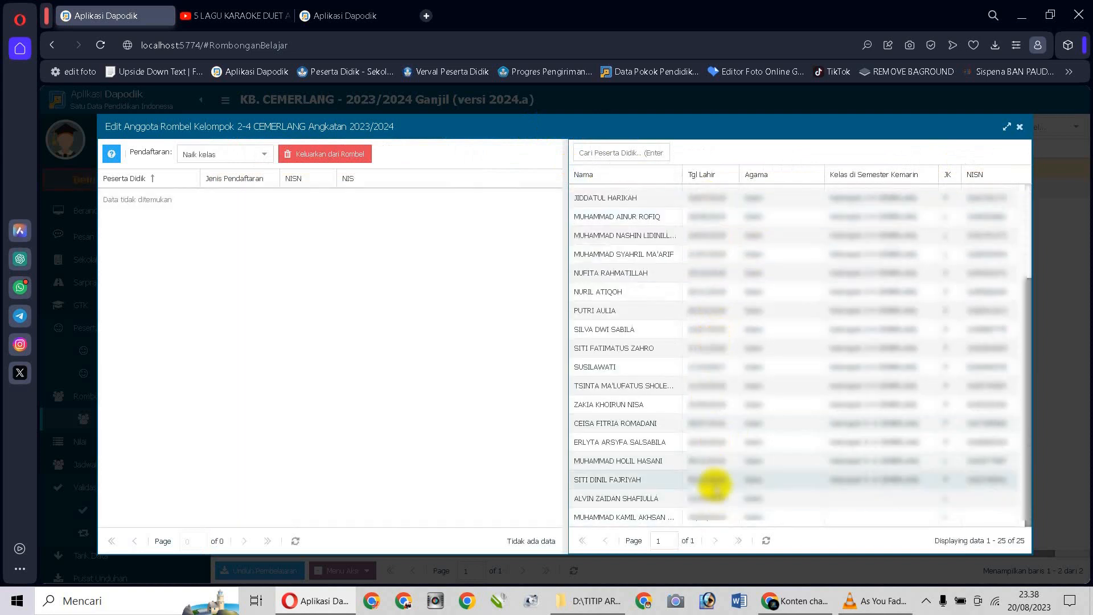
shift+click(713, 480)
scroll(703, 399, up, 3)
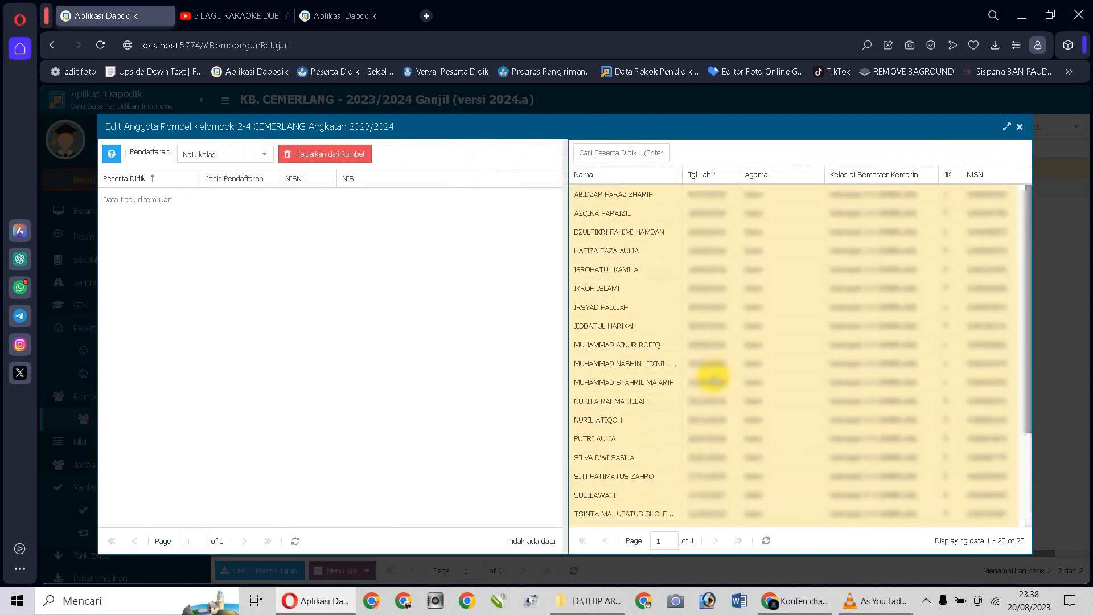
scroll(713, 377, down, 3)
scroll(713, 333, up, 3)
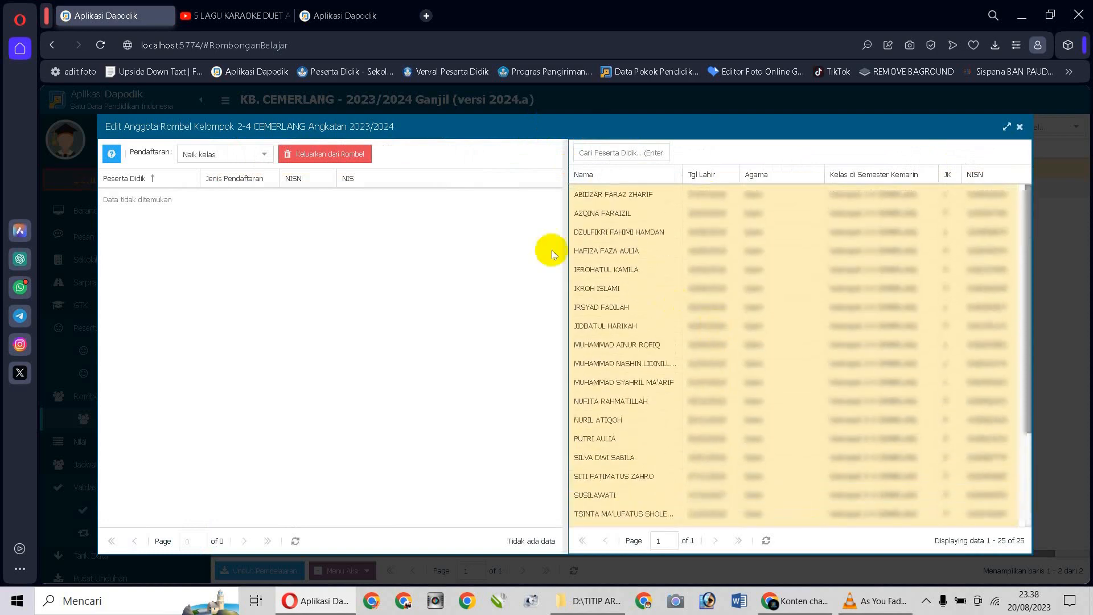
click(265, 155)
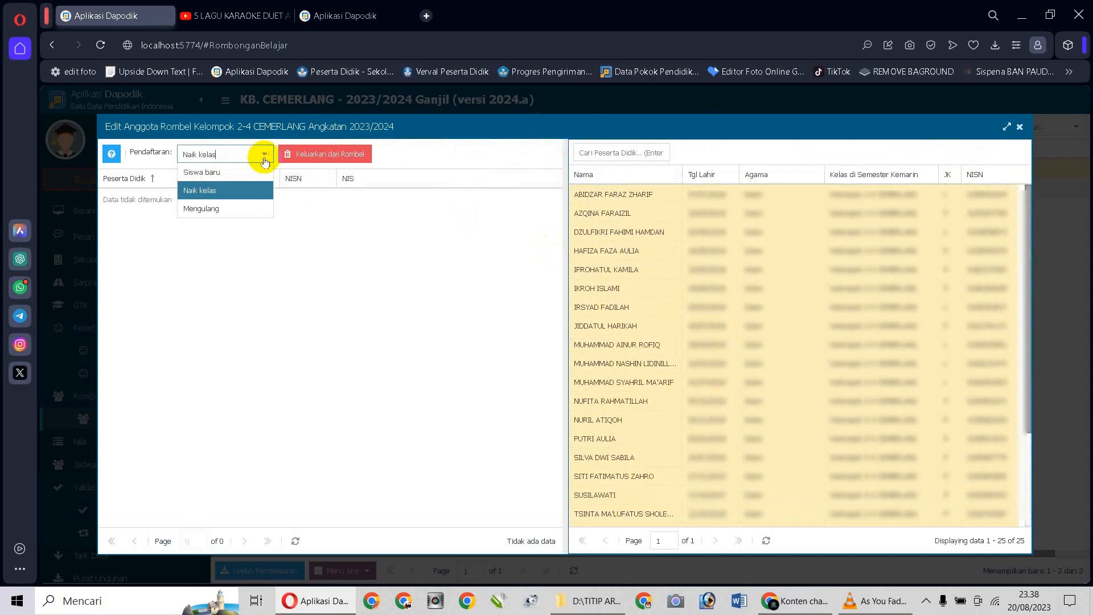
click(212, 209)
drag(781, 254, 298, 261)
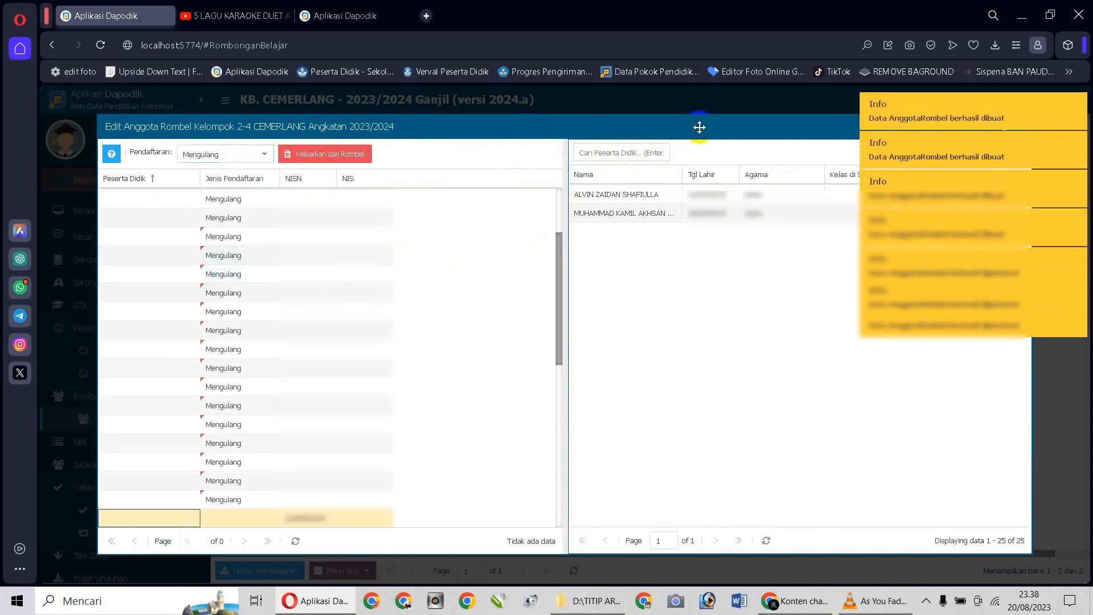
Add the two remaining students to Kelompok 2-4 CEMERLANG with registration type Siswa baru and close the member editor.
click(646, 195)
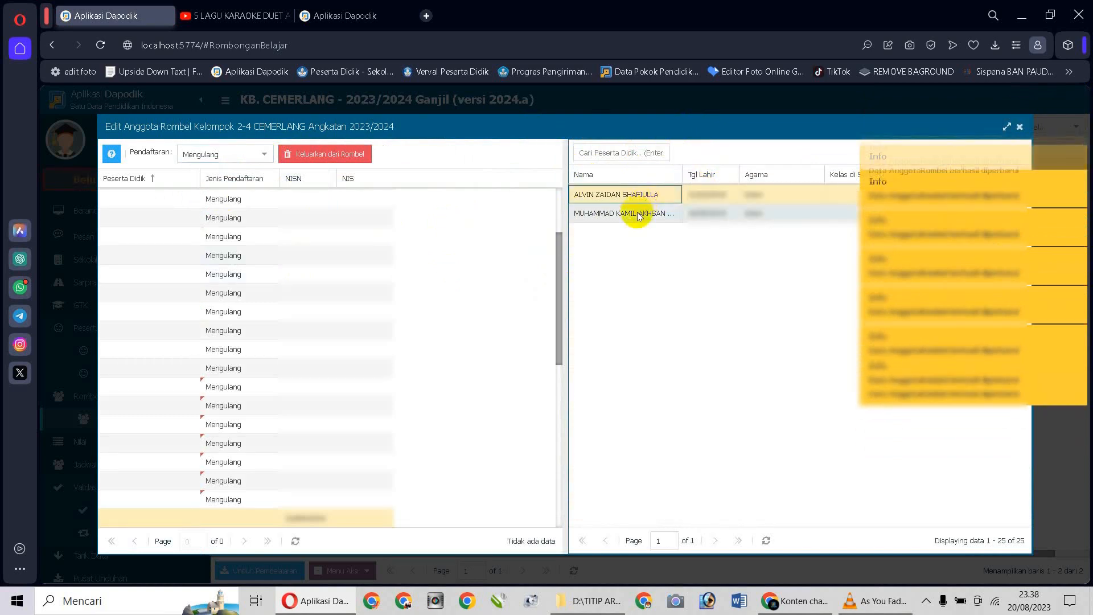
click(264, 154)
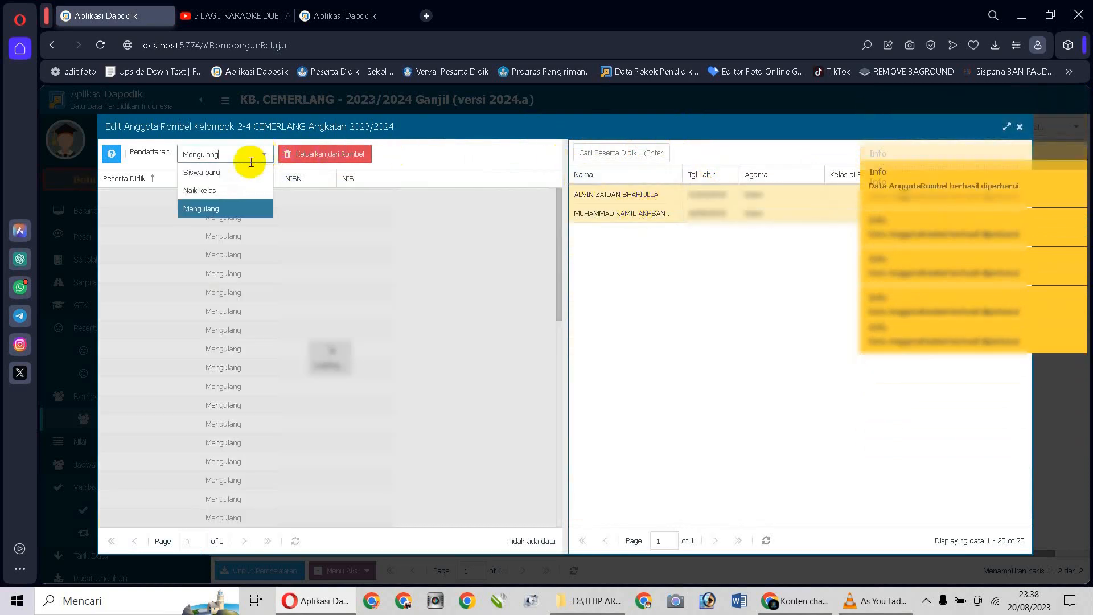
click(210, 177)
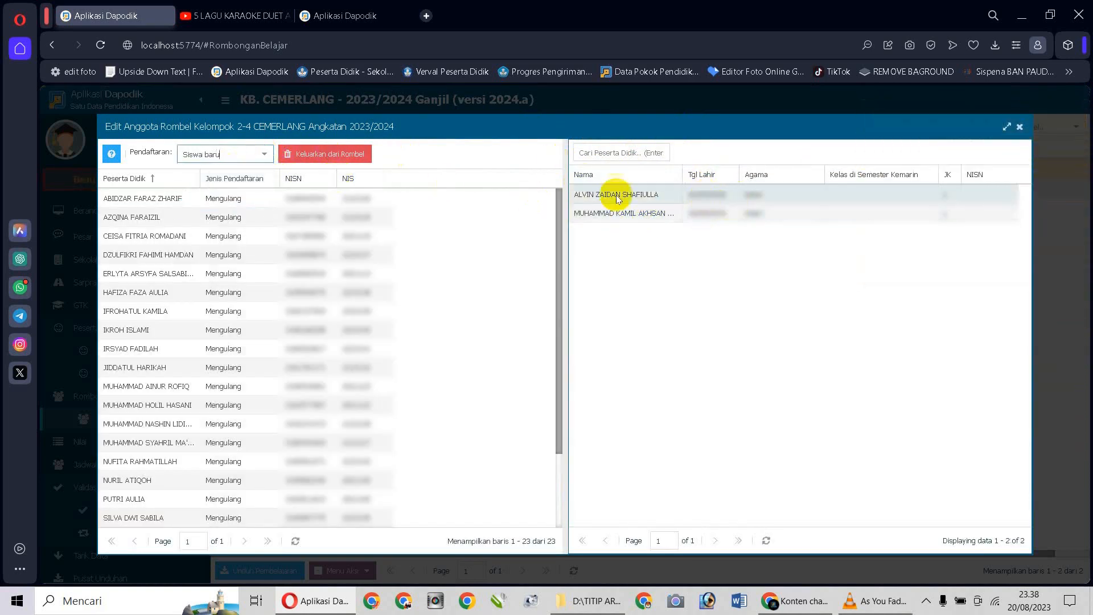
click(640, 197)
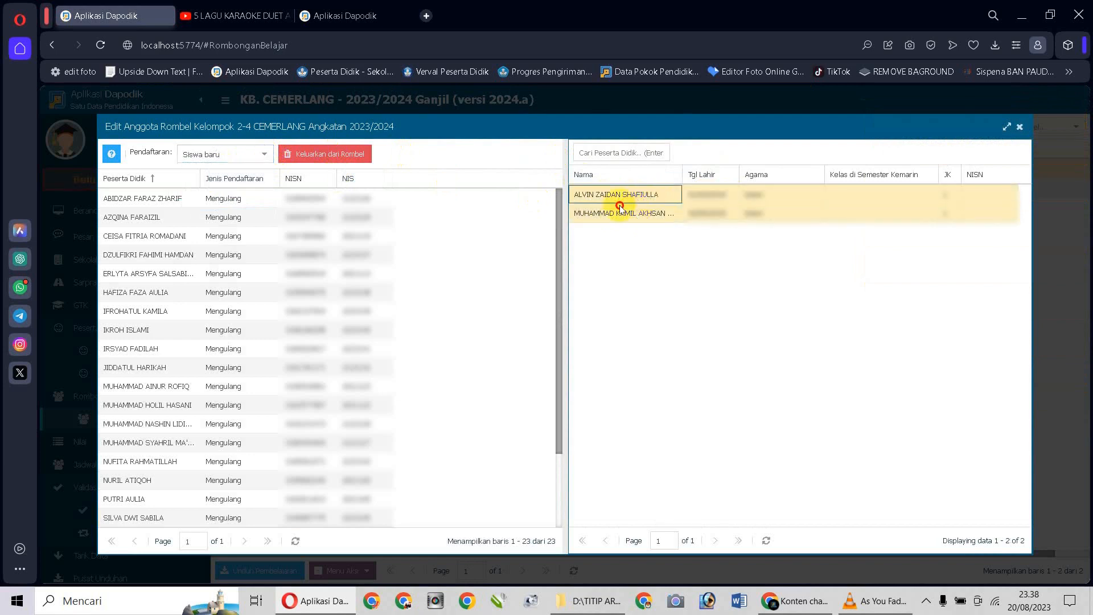
drag(649, 199, 398, 294)
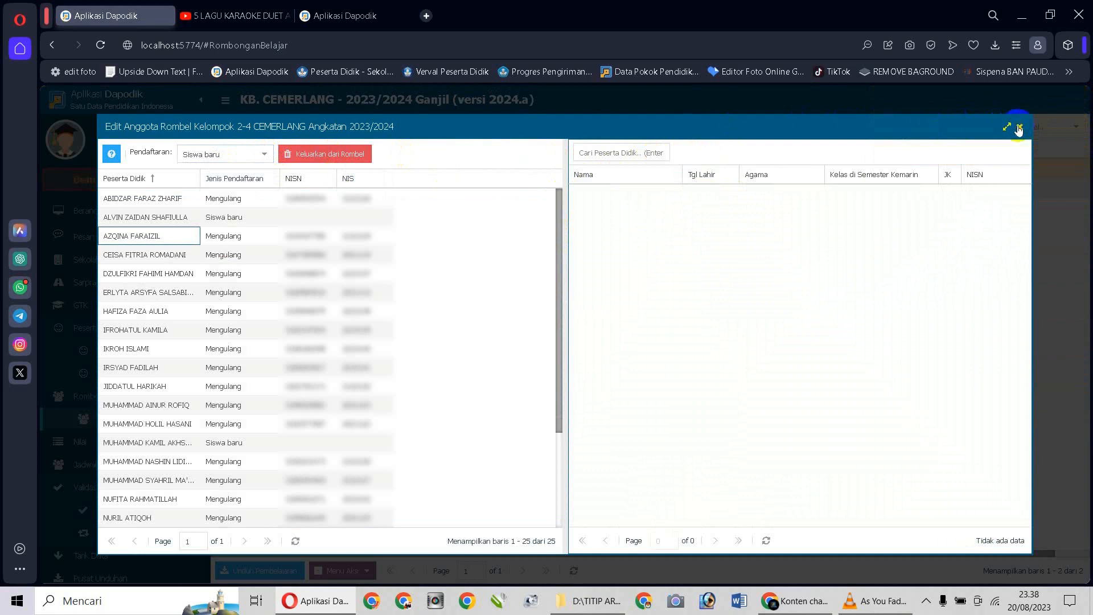
click(1019, 127)
Review the member list of the rombel Kelompok 5- 6 CEMERLANG and close it.
click(691, 187)
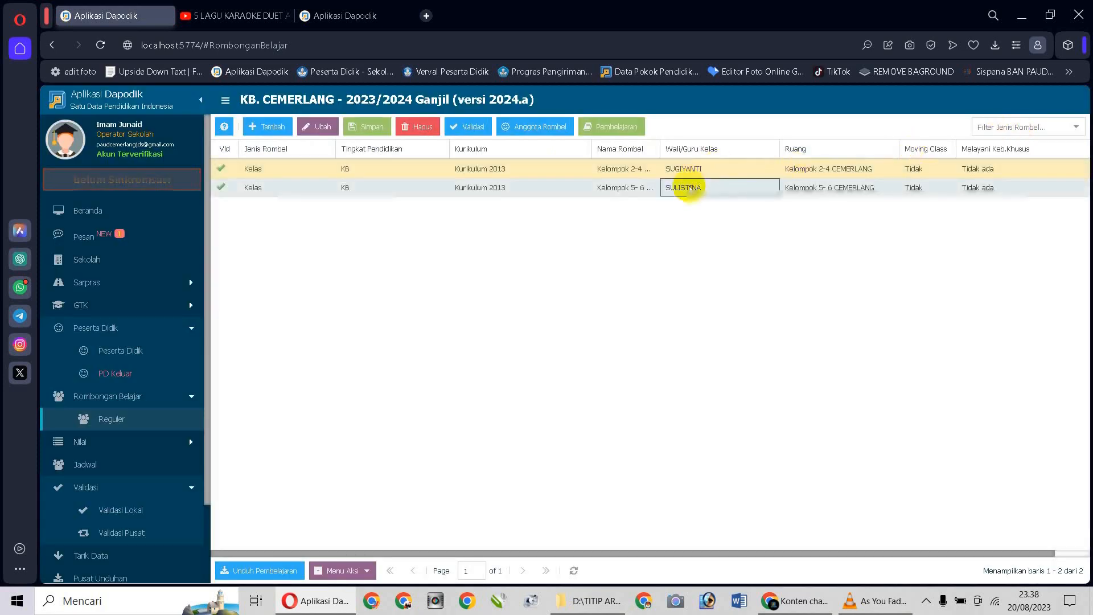
click(522, 137)
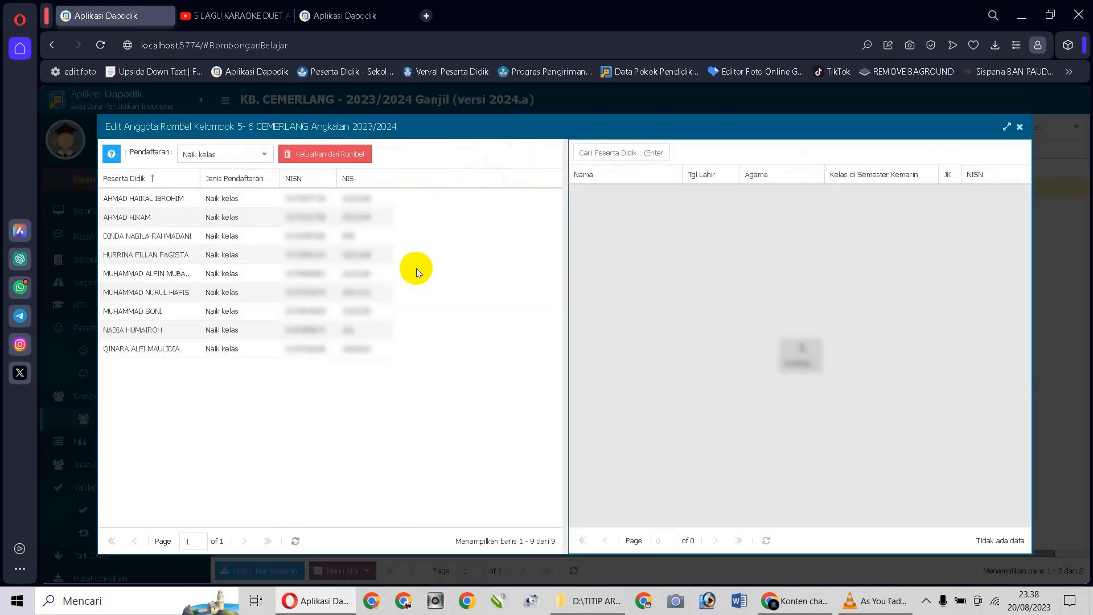
click(1019, 127)
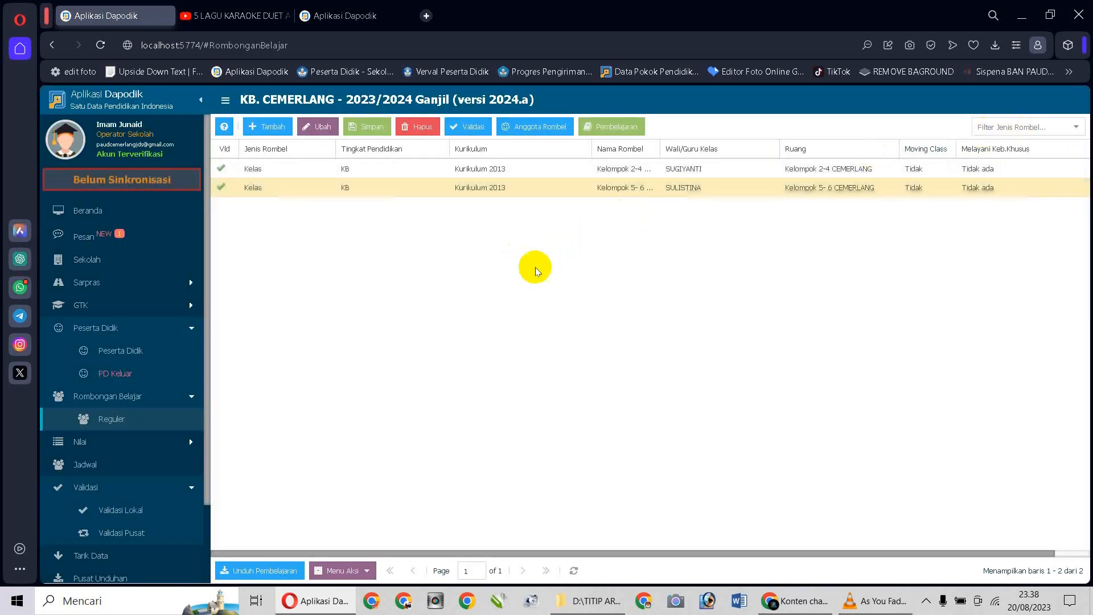
Refresh the local validation results for Peserta Didik and for Rombongan Belajar & Jadwal.
click(353, 16)
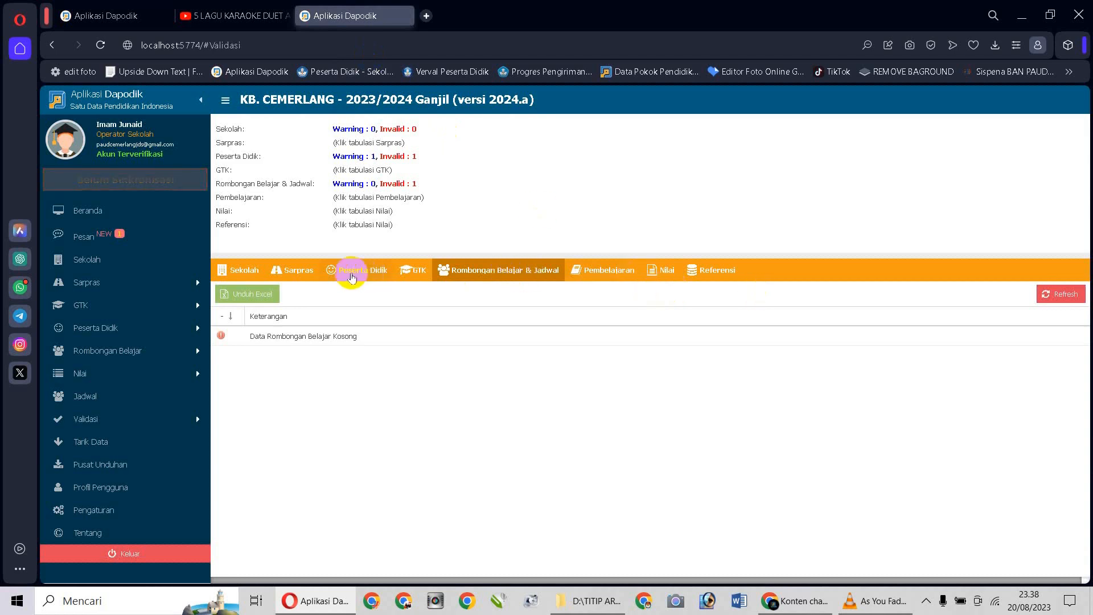
click(351, 277)
click(1059, 296)
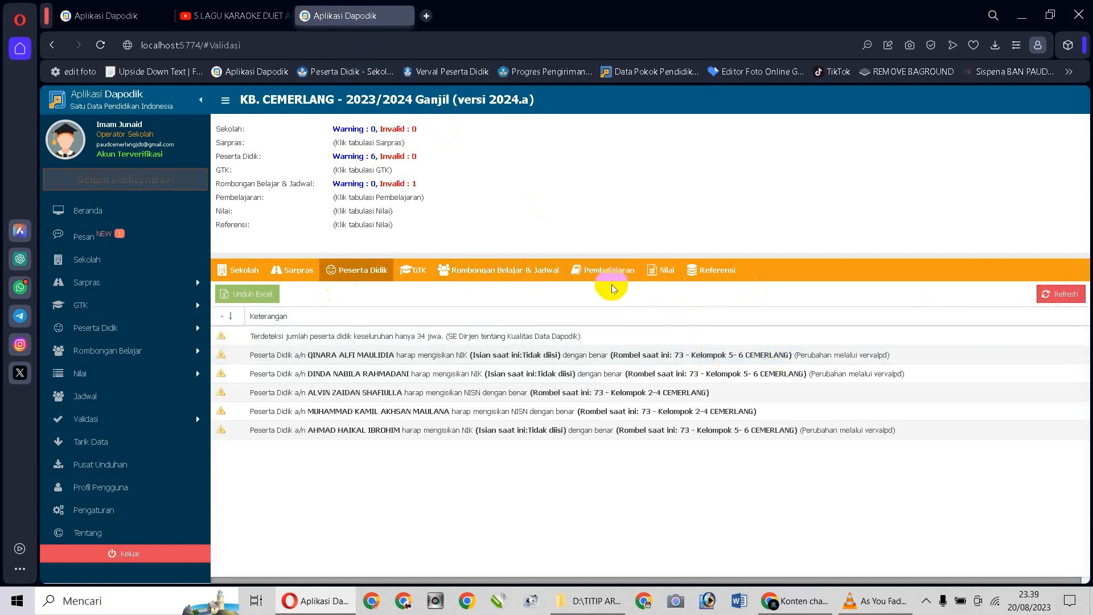
click(511, 277)
click(1063, 295)
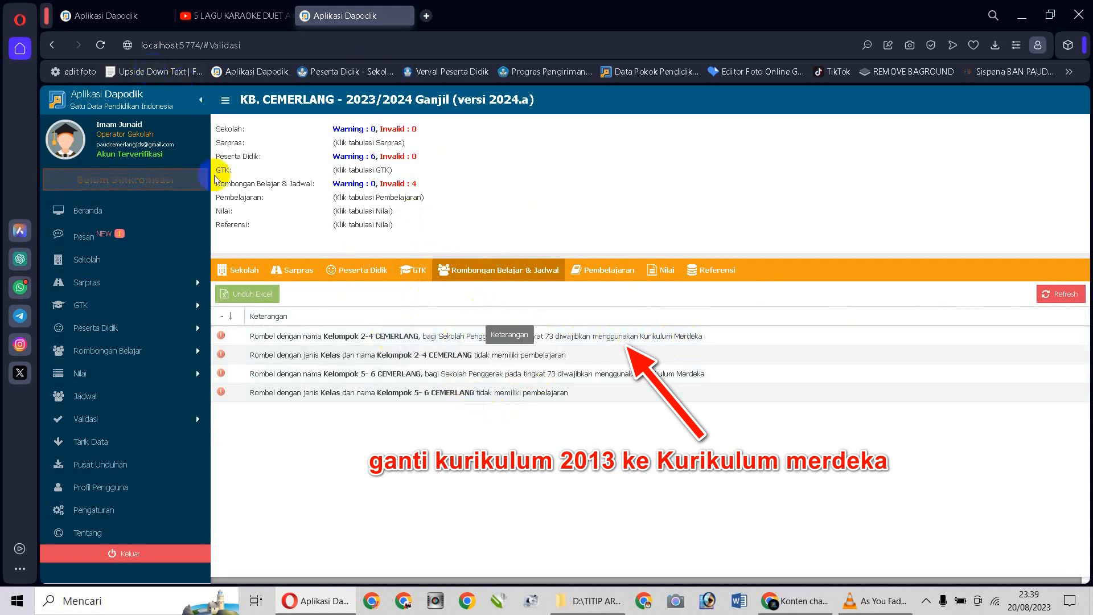
Add a new regular rombel of type Kelas with Tingkat Pendidikan KB and curriculum Kurikulum PAUD Merdeka.
click(166, 16)
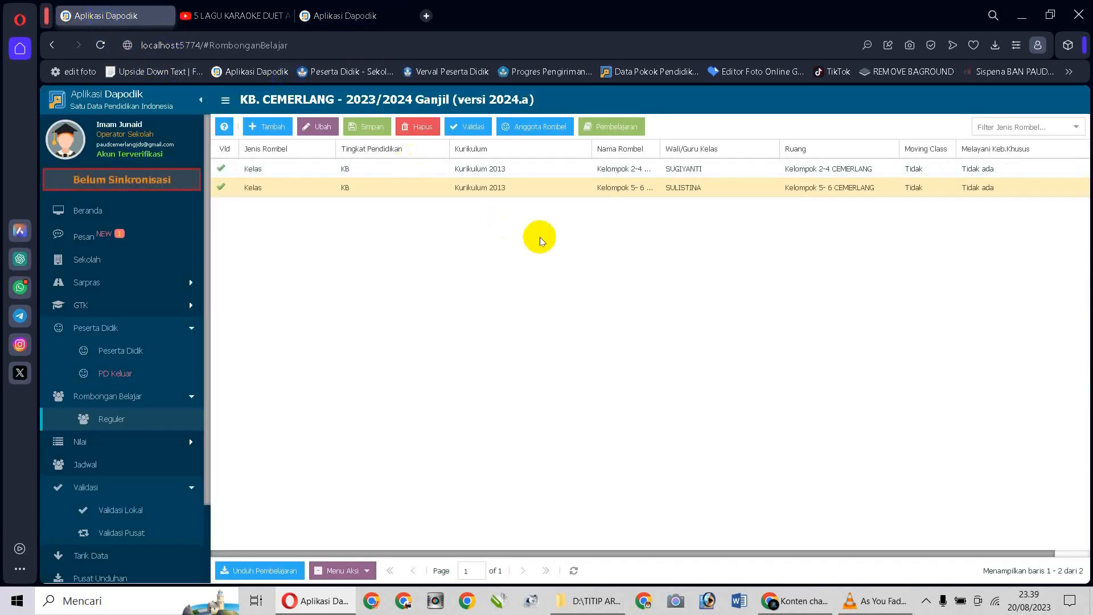
click(256, 130)
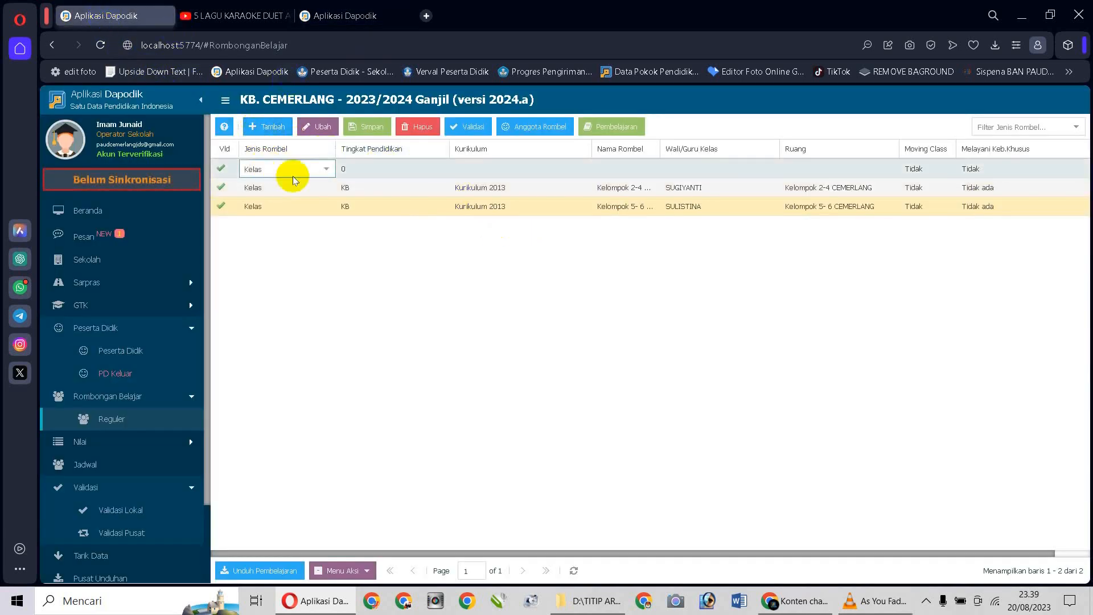
click(378, 171)
click(423, 174)
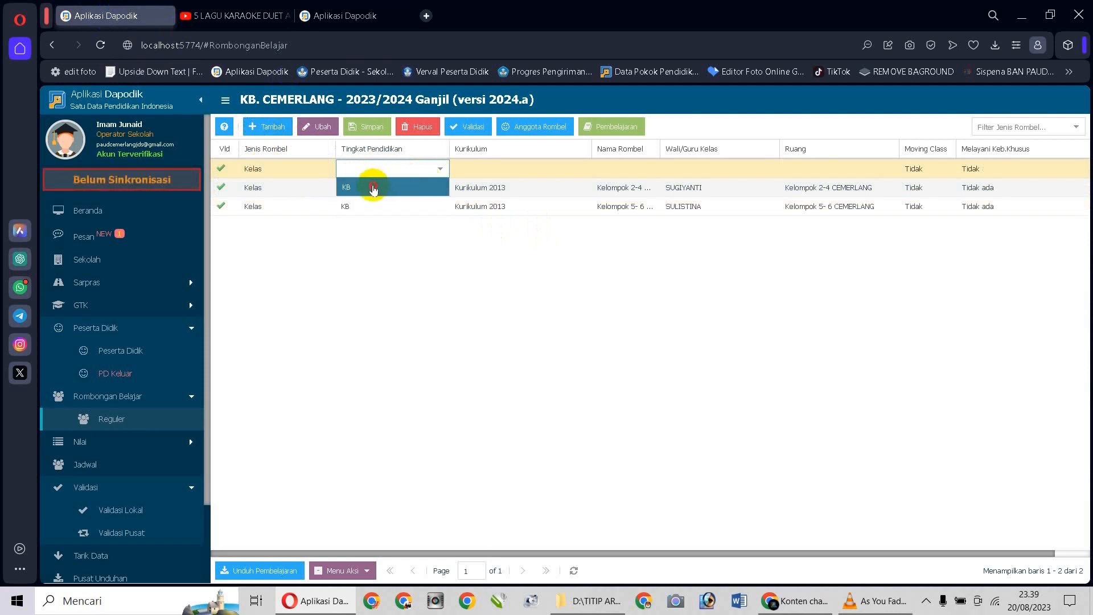
click(370, 188)
click(577, 168)
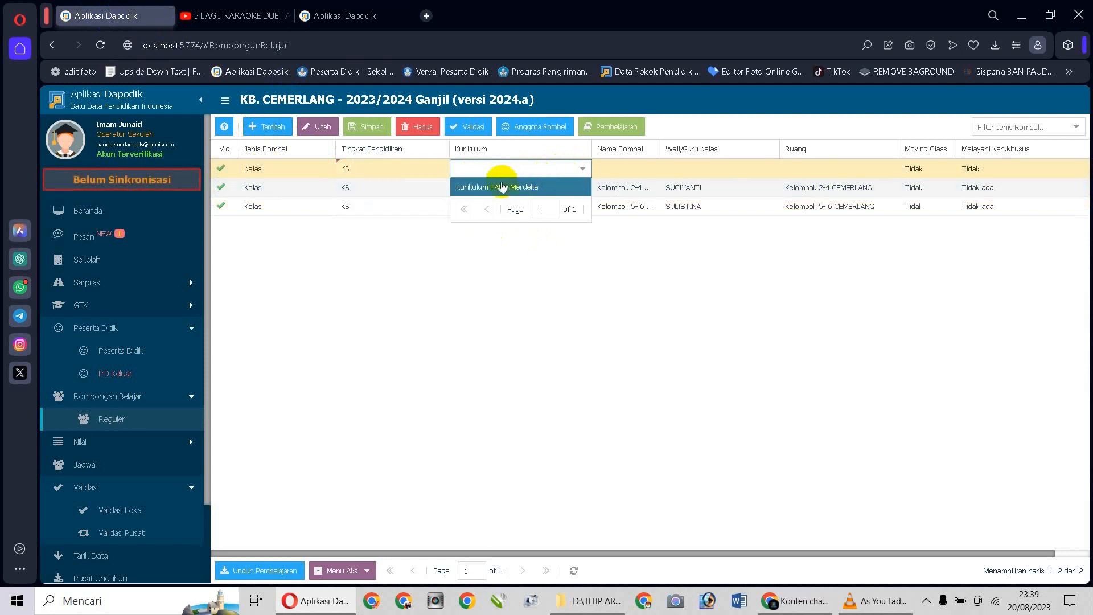
click(501, 187)
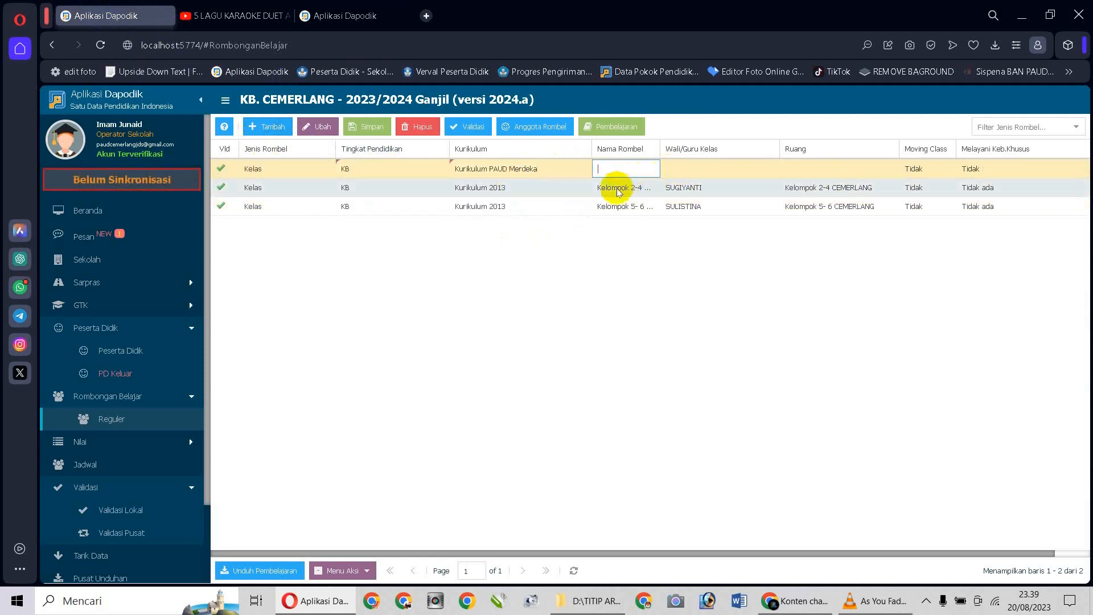
Name the new Kurikulum PAUD Merdeka rombel Kelompok 2-4 CEMERLANG, copying the name from the existing Kurikulum 2013 rombel.
click(618, 190)
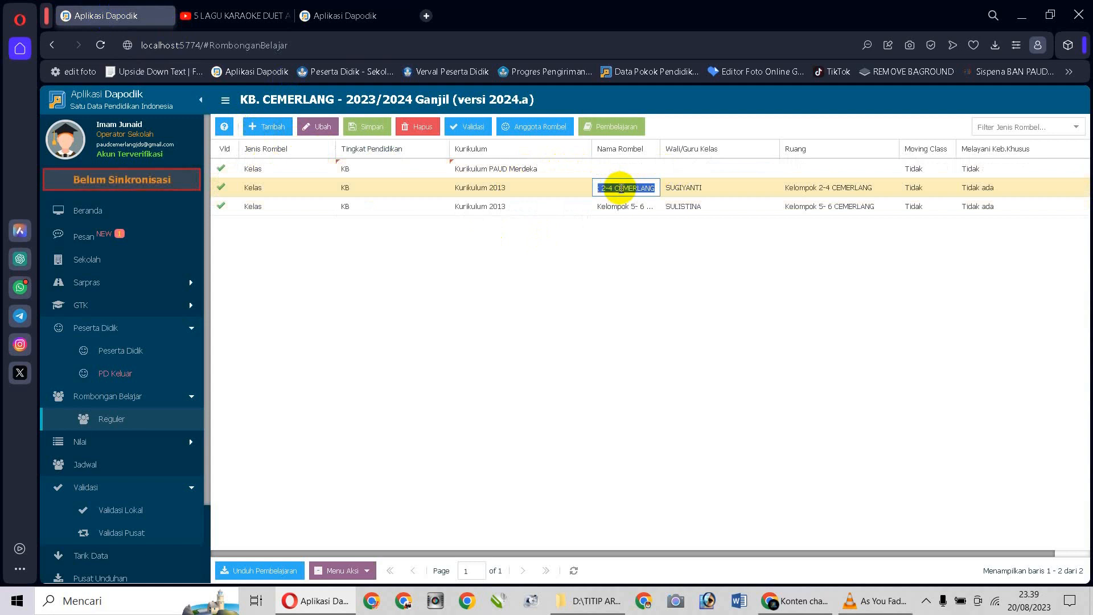
click(621, 170)
key(ctrl+v)
Assign the new rombel the same class teacher as the existing Kelompok 2-4 group and the room Kelompok 2-4 CEMERLANG, and save it.
click(681, 170)
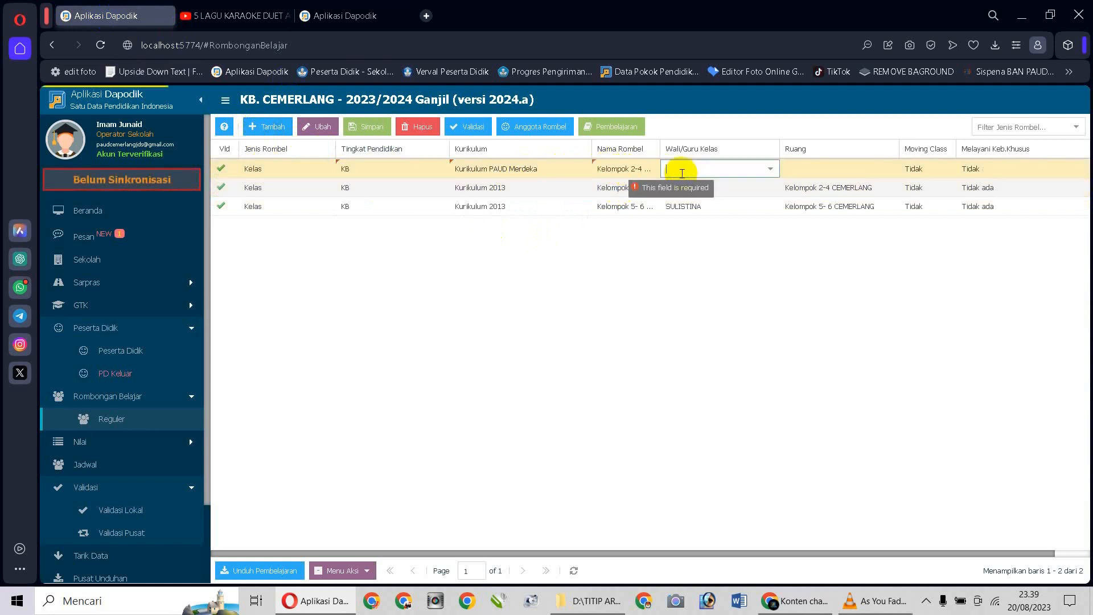
click(770, 169)
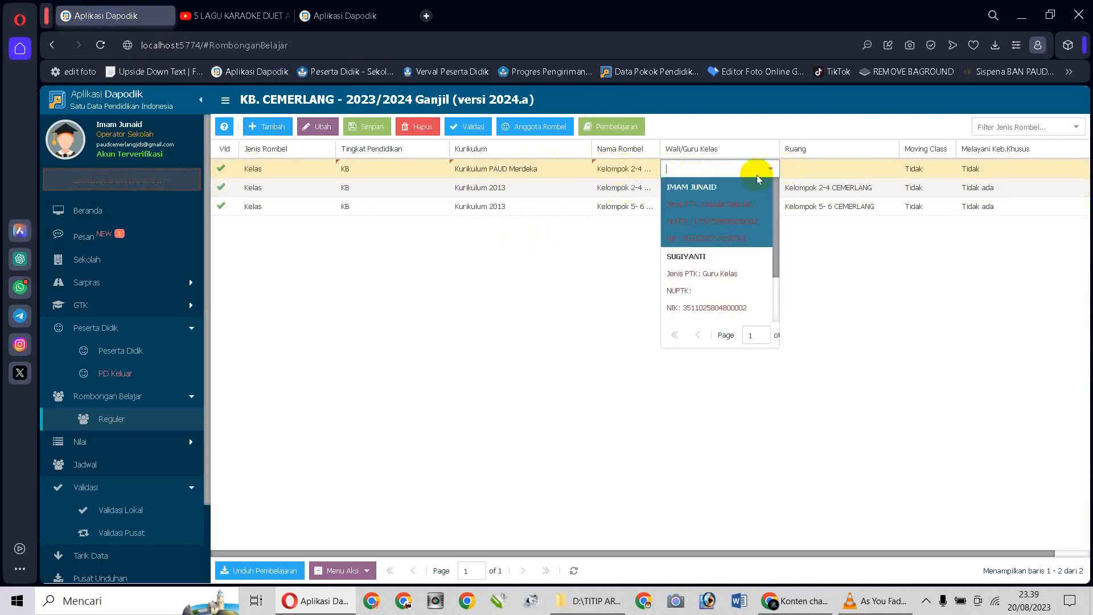
click(695, 276)
click(881, 173)
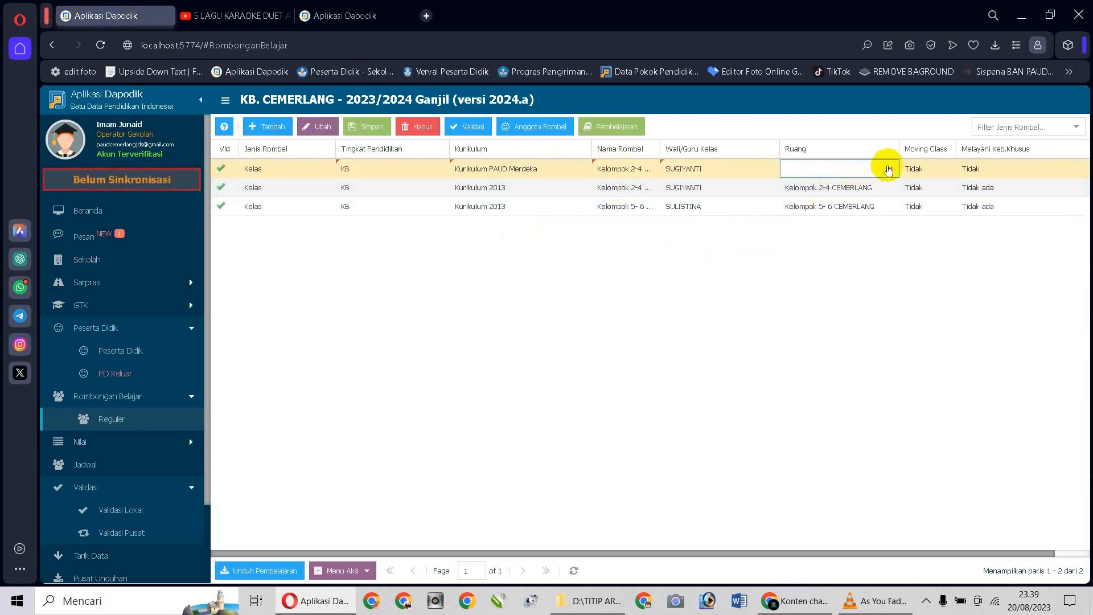
click(888, 170)
click(826, 186)
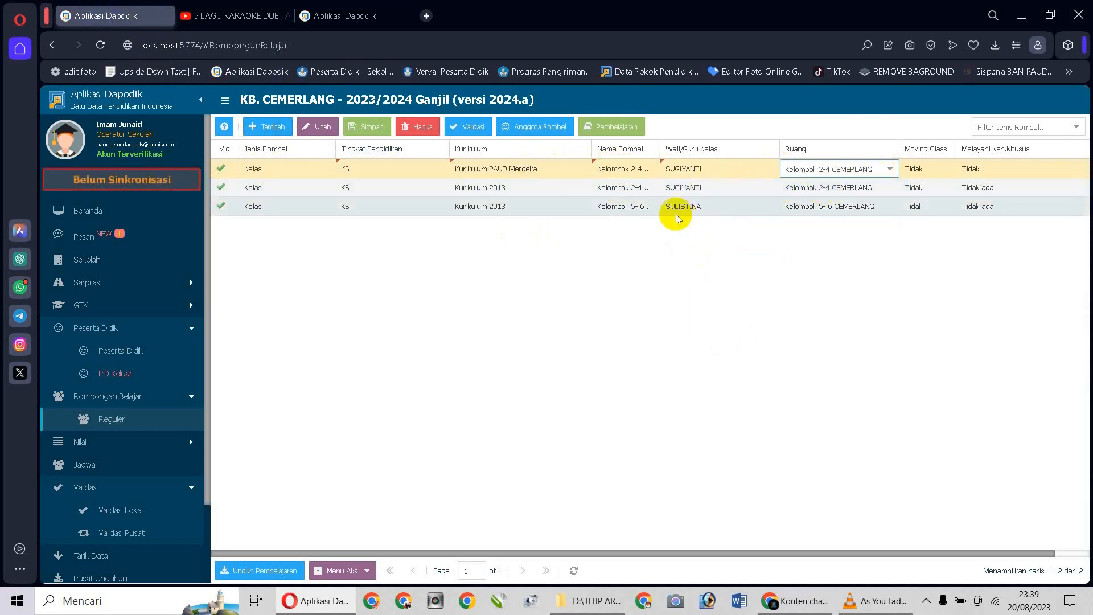
click(373, 127)
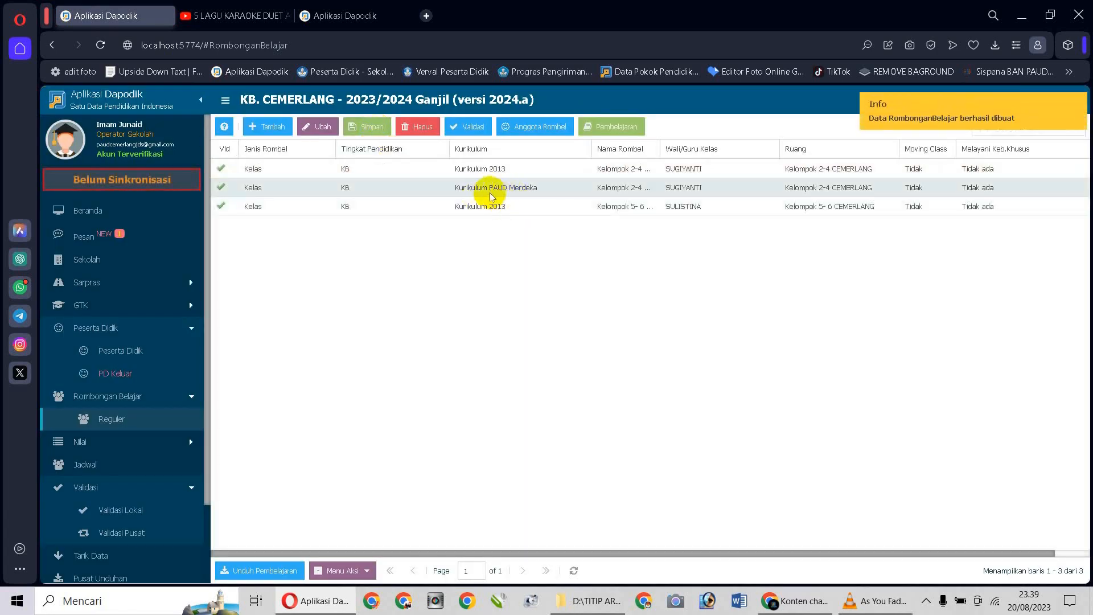
Add another regular rombel of type Kelas with Tingkat Pendidikan KB and curriculum Kurikulum PAUD Merdeka.
click(253, 128)
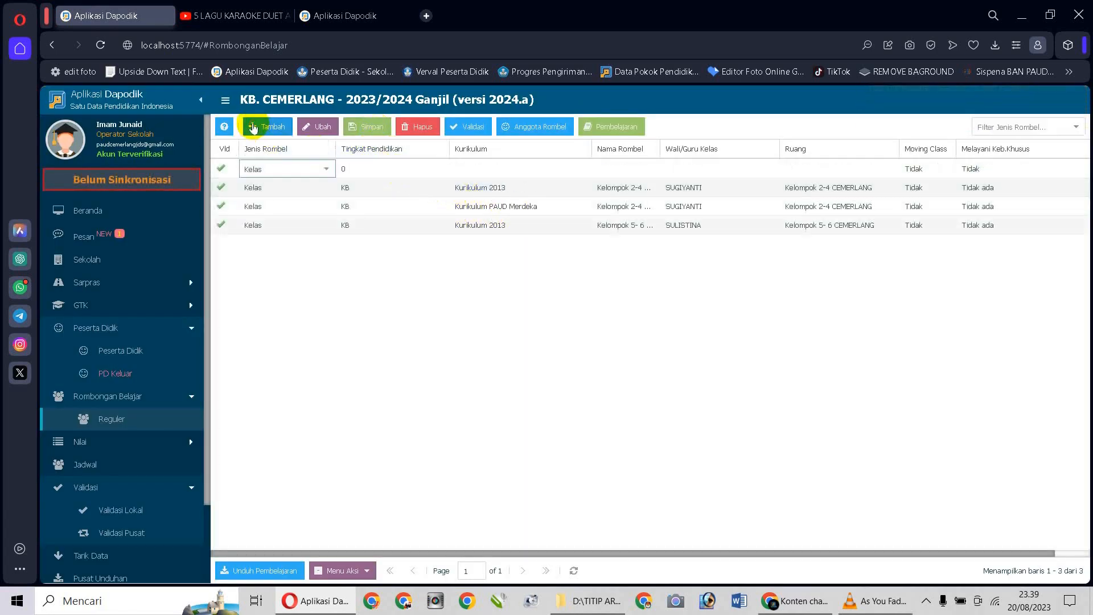
click(355, 166)
click(434, 170)
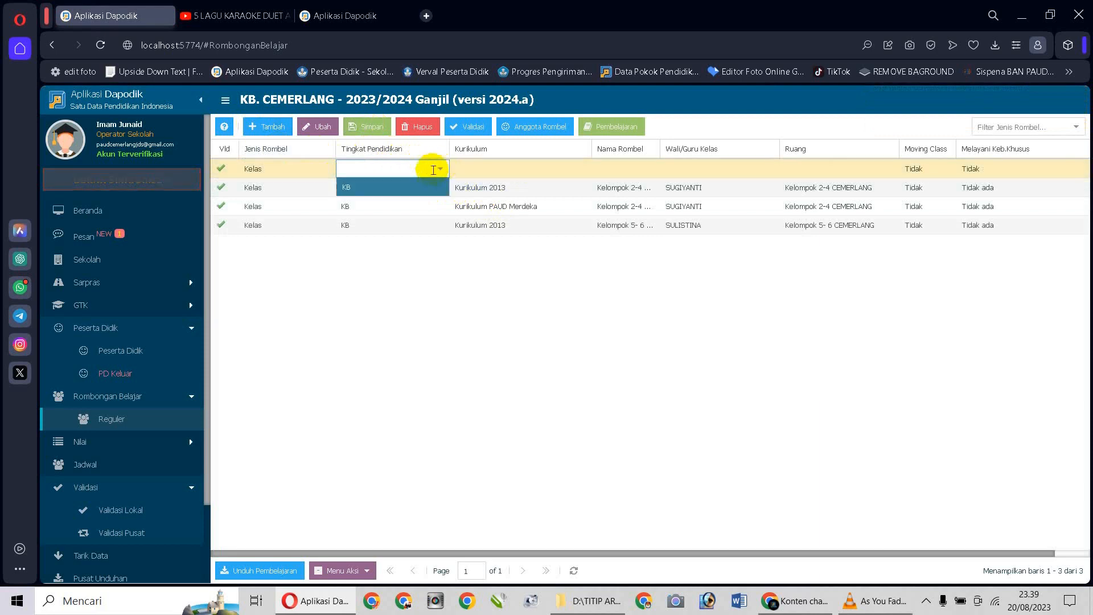
click(395, 188)
click(569, 170)
click(581, 169)
click(514, 188)
Name the second new rombel Kelompok 5- 6 CEMERLANG, copying the name from the existing Kurikulum 2013 rombel.
click(635, 169)
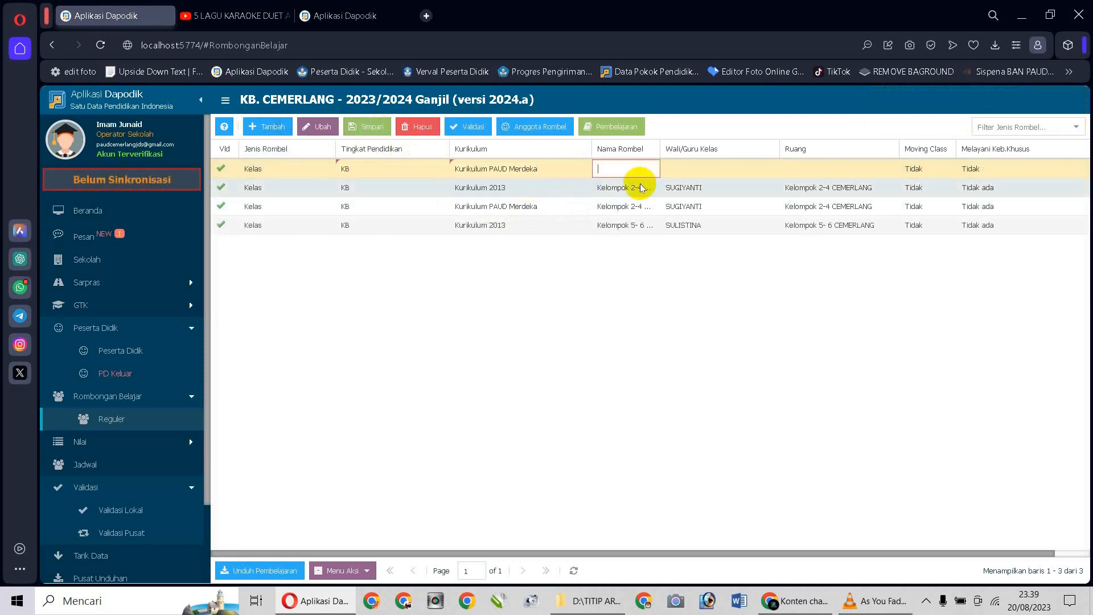
click(627, 225)
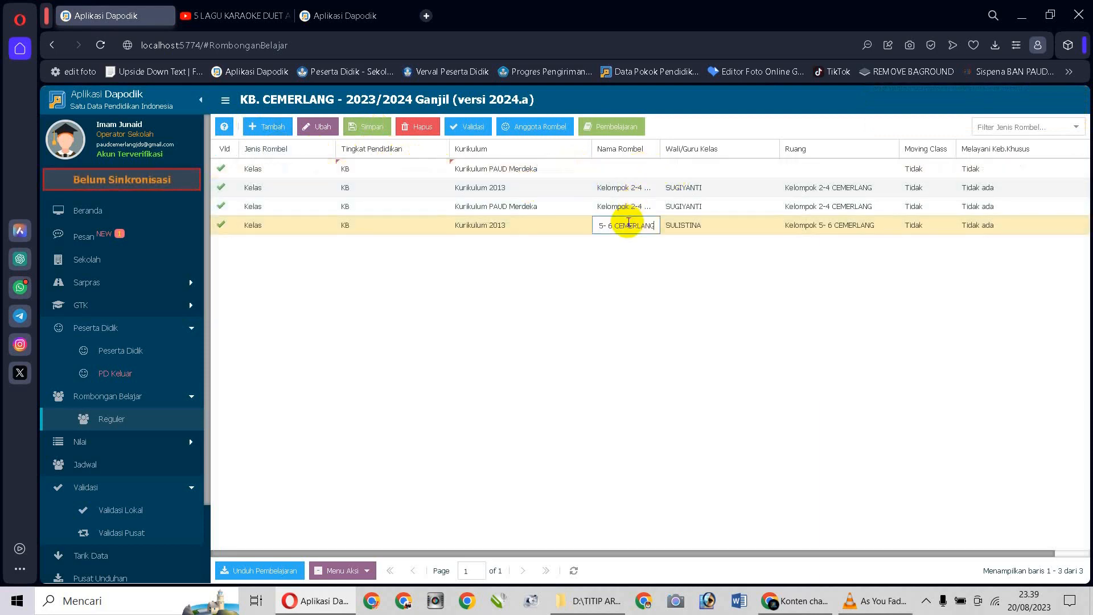
click(621, 169)
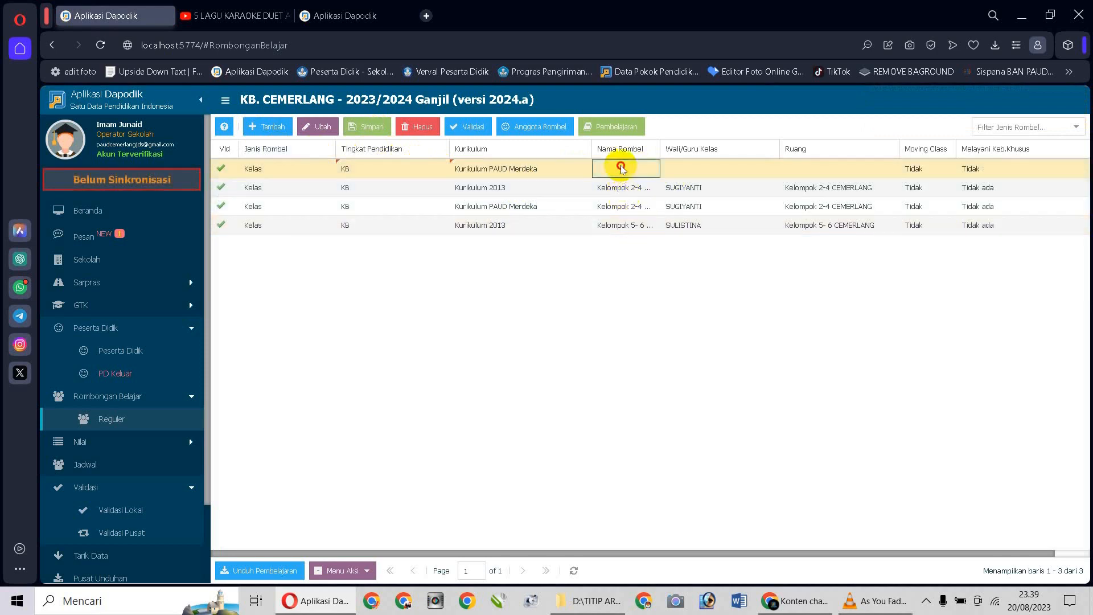
Assign the second new rombel the existing Kelompok 5- 6 class teacher and the room Kelompok 5- 6 CEMERLANG, and save it.
click(738, 168)
click(770, 169)
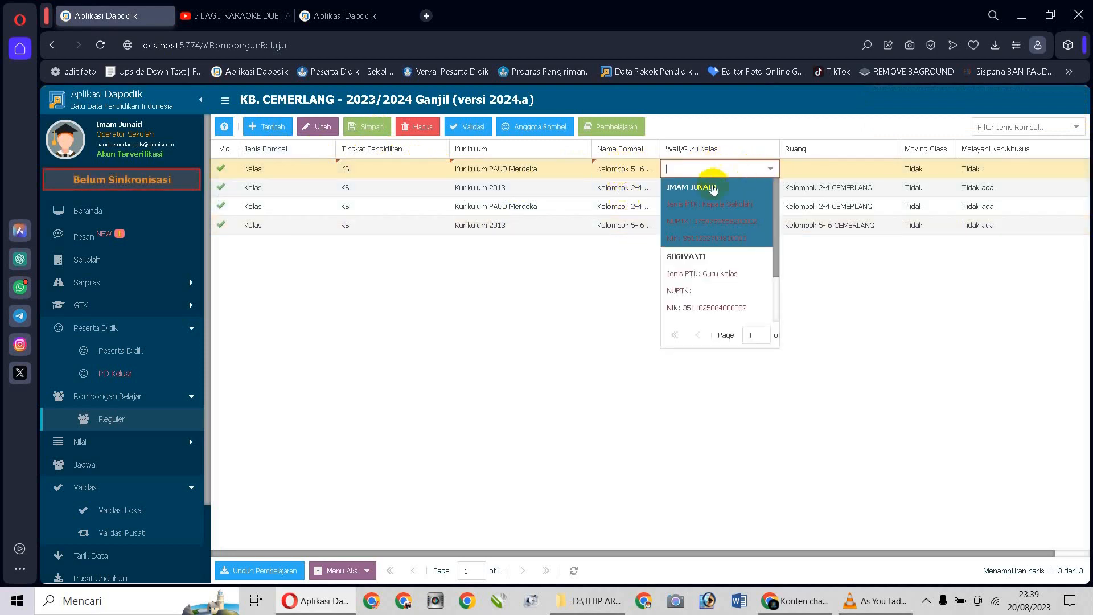
scroll(700, 278, down, 1)
click(698, 277)
click(842, 169)
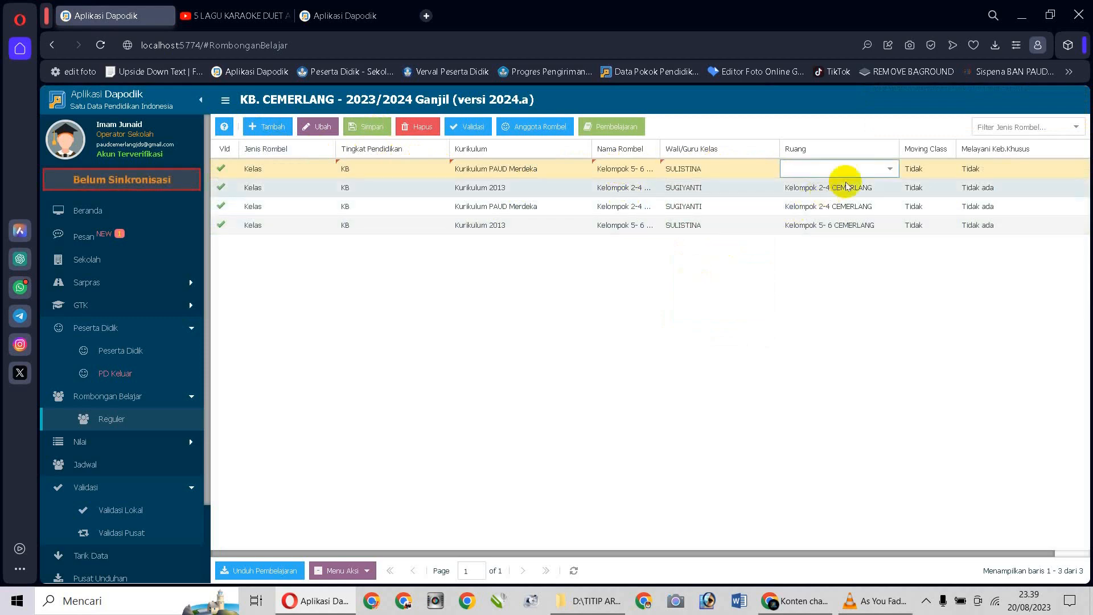
click(891, 169)
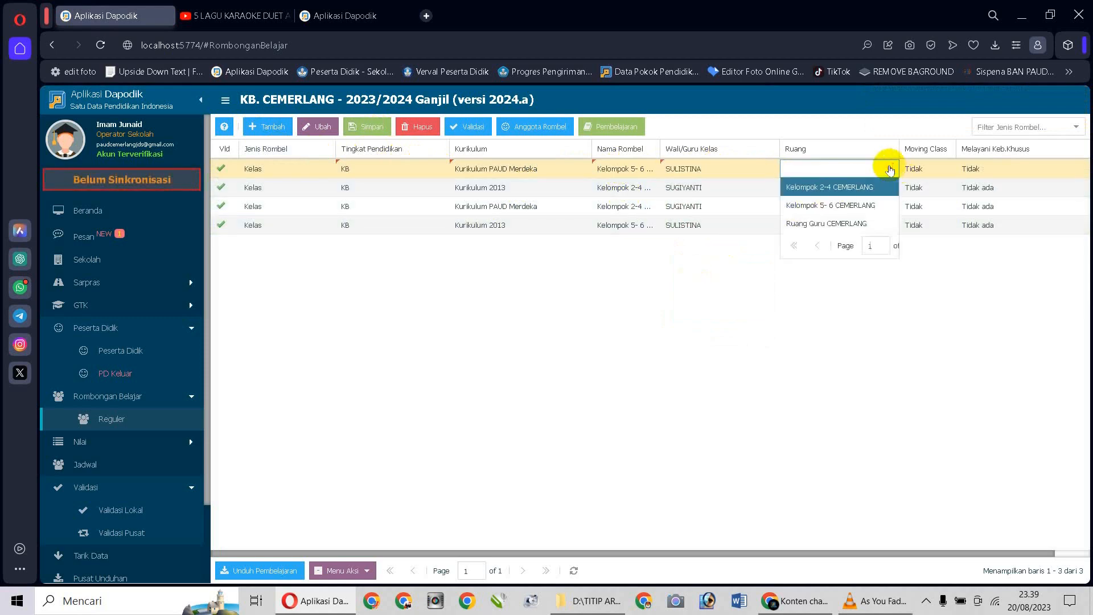
click(850, 205)
click(367, 129)
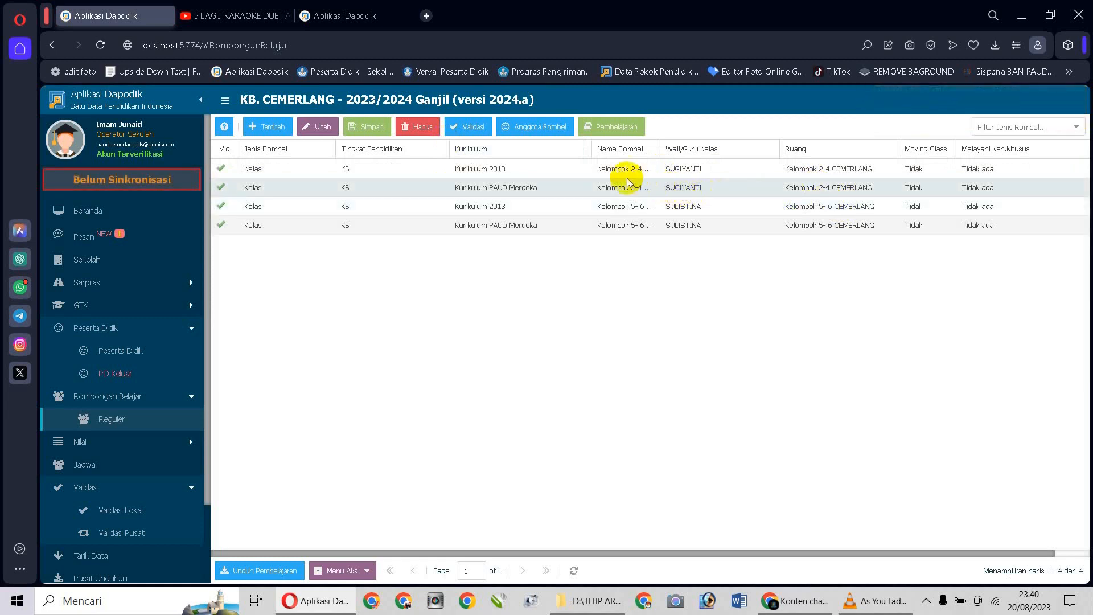
Remove all students from the Kurikulum 2013 rombel Kelompok 2-4 CEMERLANG and close its member editor.
click(538, 128)
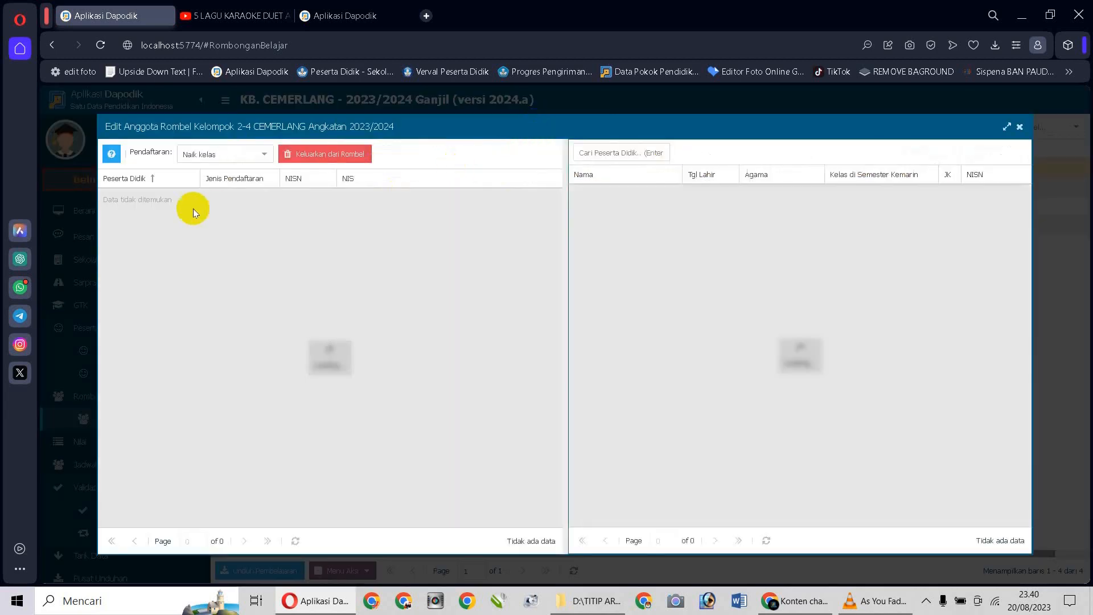
key(ctrl+a)
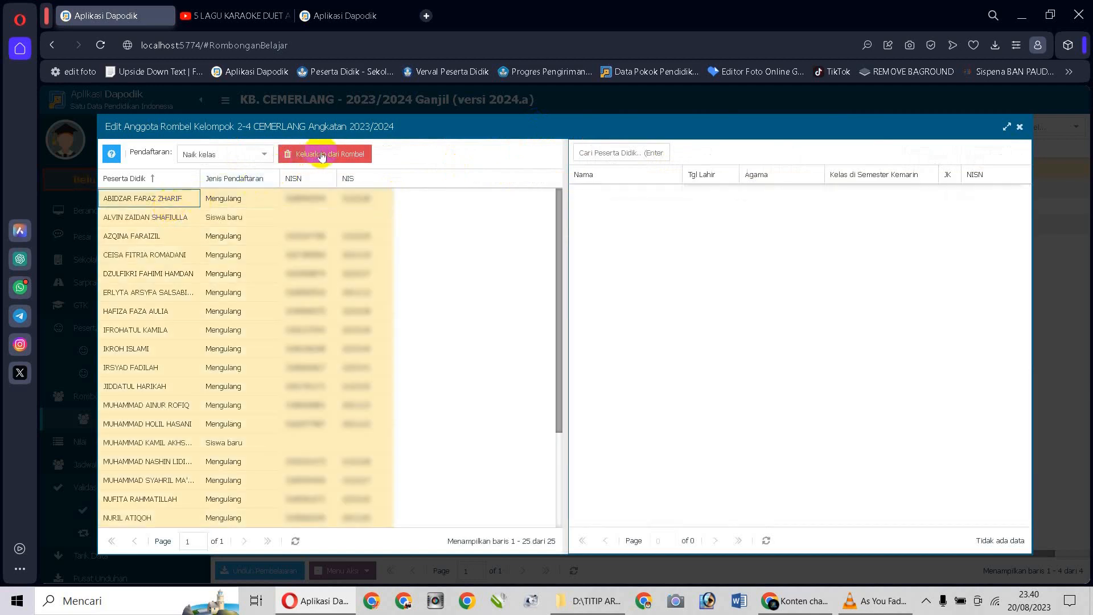
click(323, 155)
key(Return)
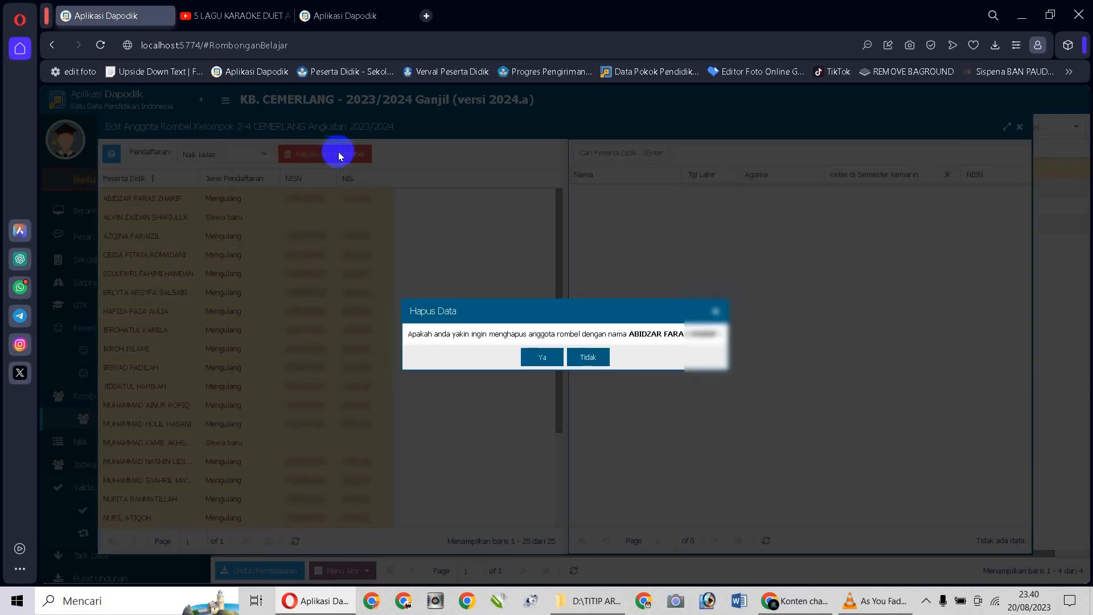
key(Return)
key(Return)
click(338, 156)
key(Return)
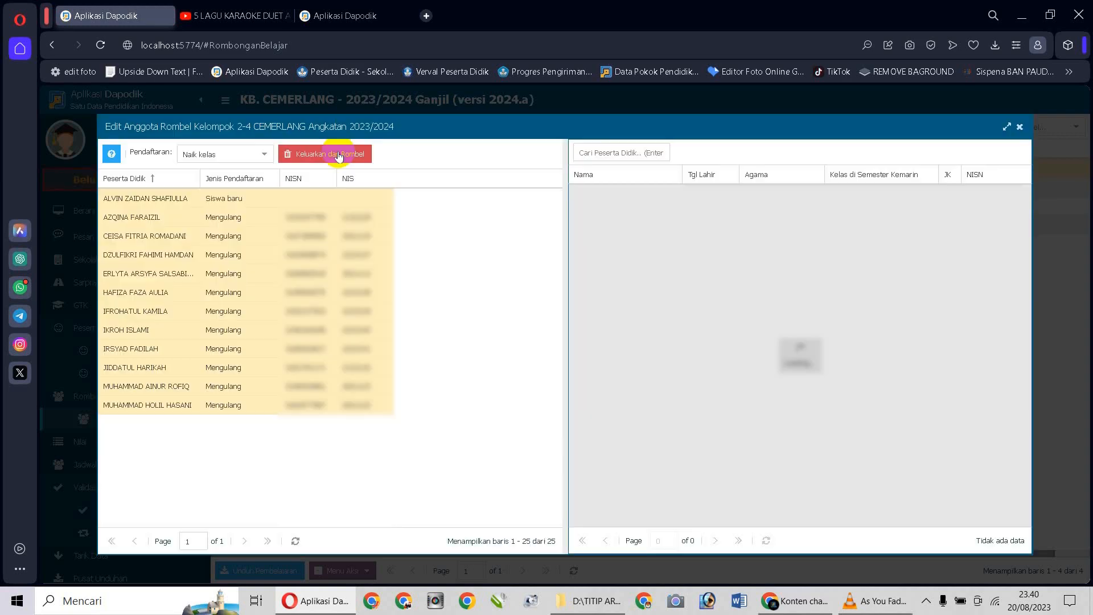
click(339, 156)
key(Return)
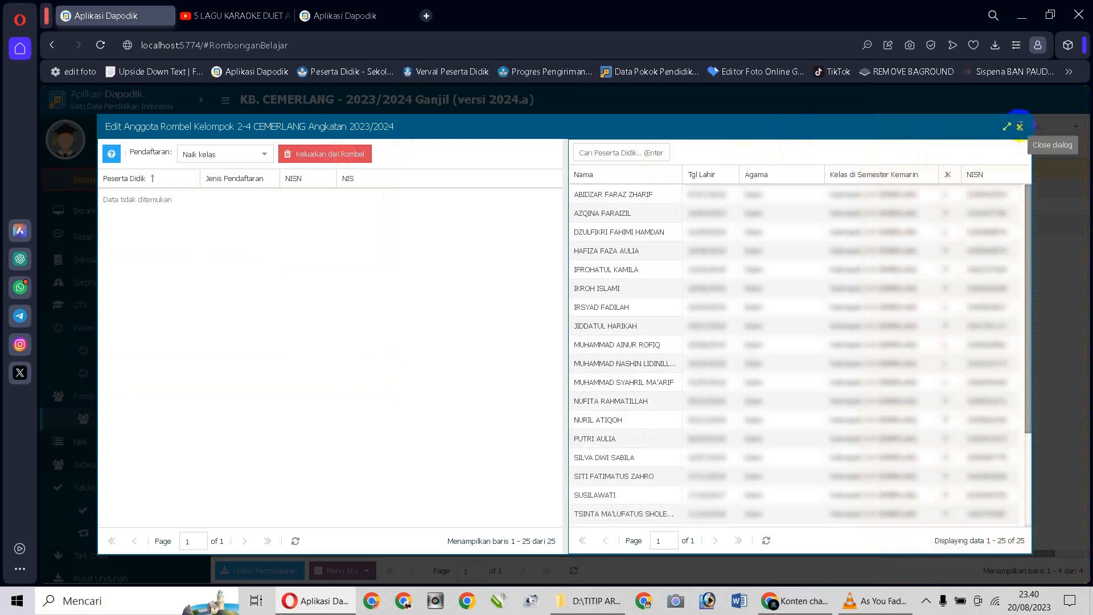
click(1019, 127)
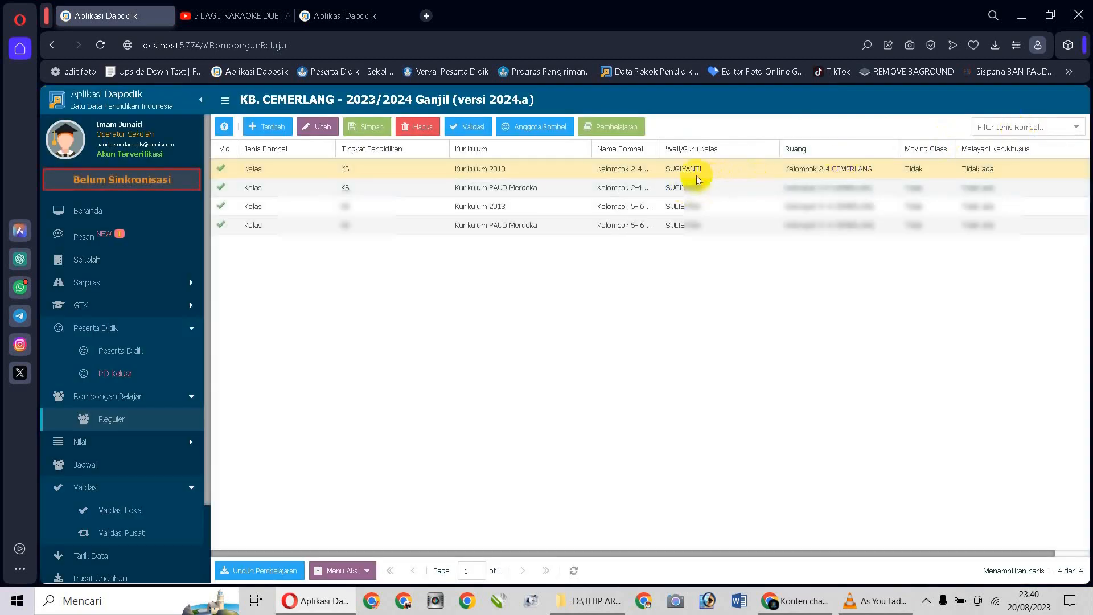
Check the Pembelajaran entries of the Kurikulum 2013 rombel Kelompok 2-4 CEMERLANG and delete that rombel.
click(611, 127)
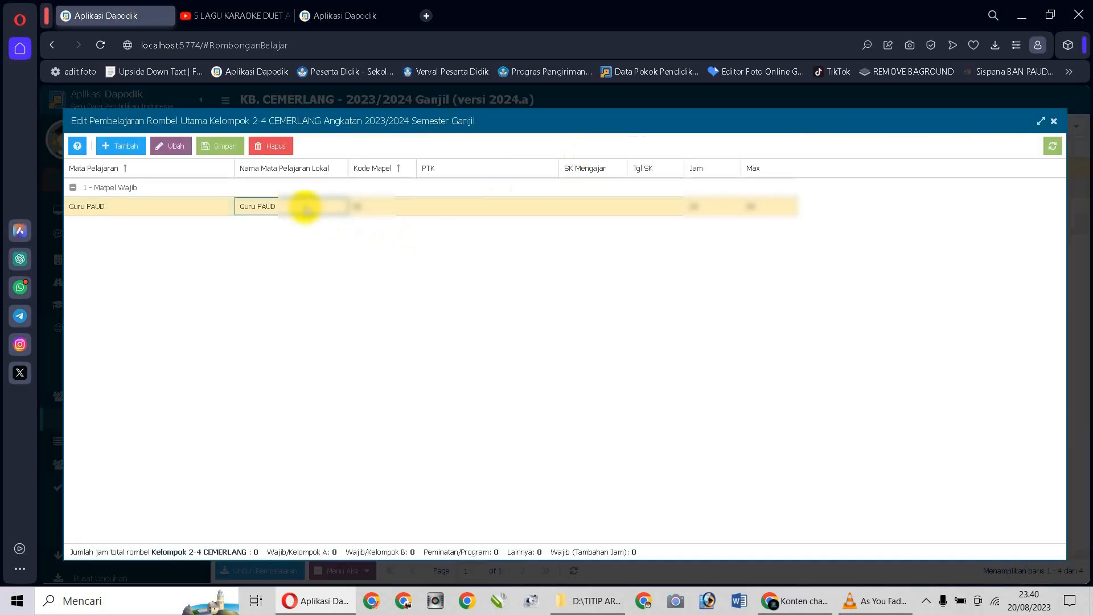
click(1053, 123)
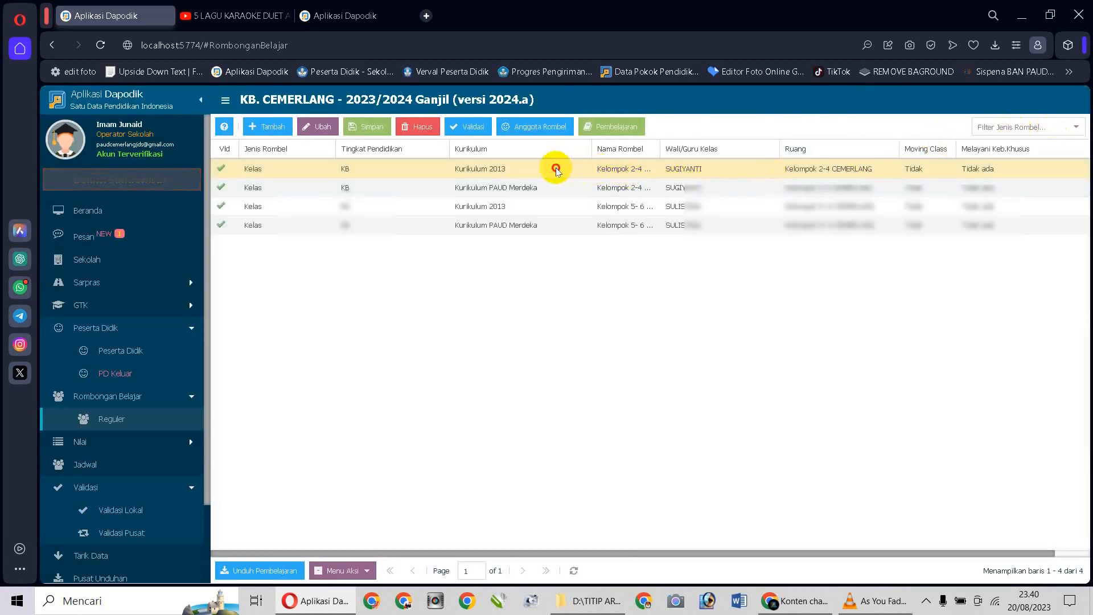
click(556, 170)
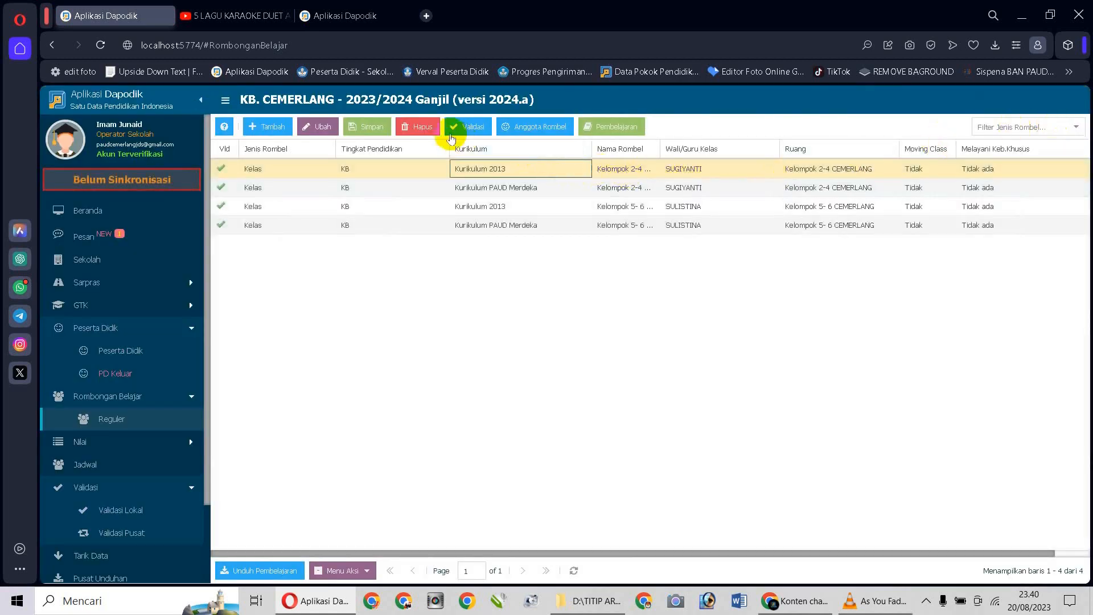
click(421, 130)
click(545, 364)
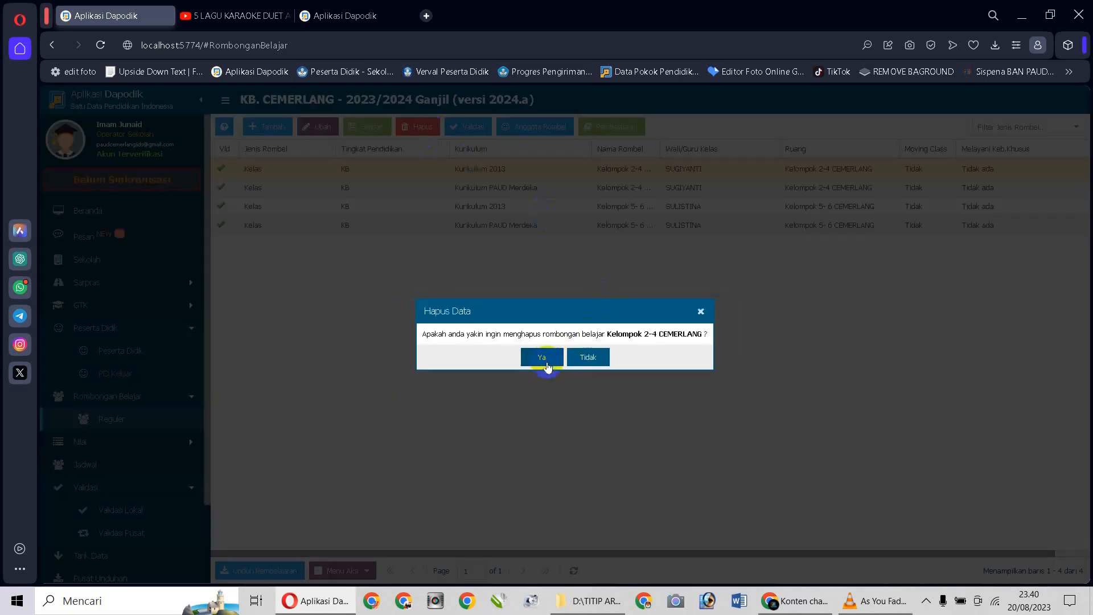
click(543, 359)
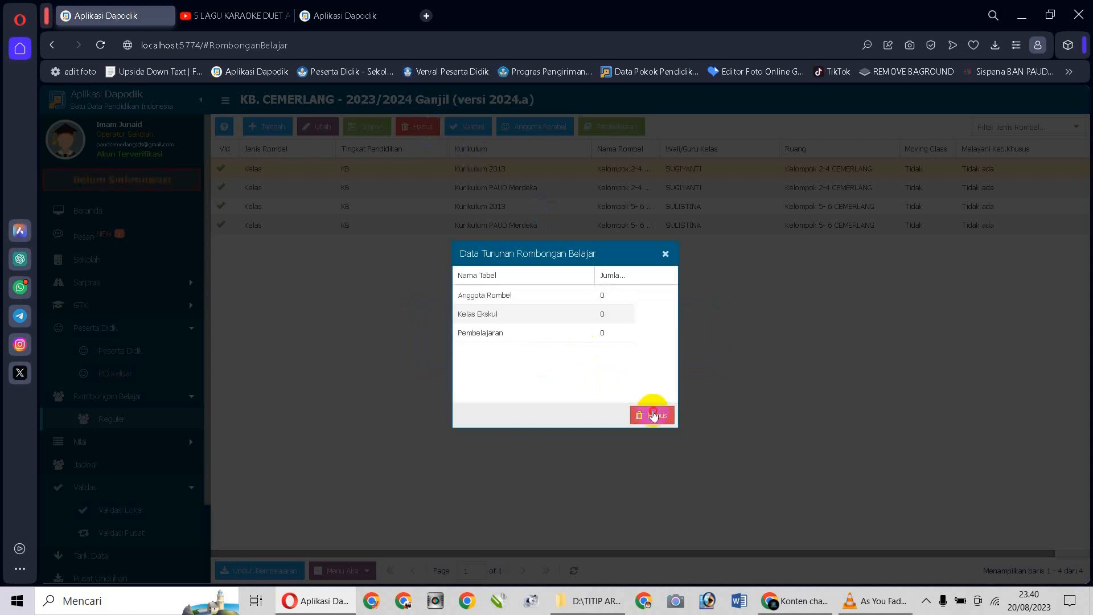
click(653, 413)
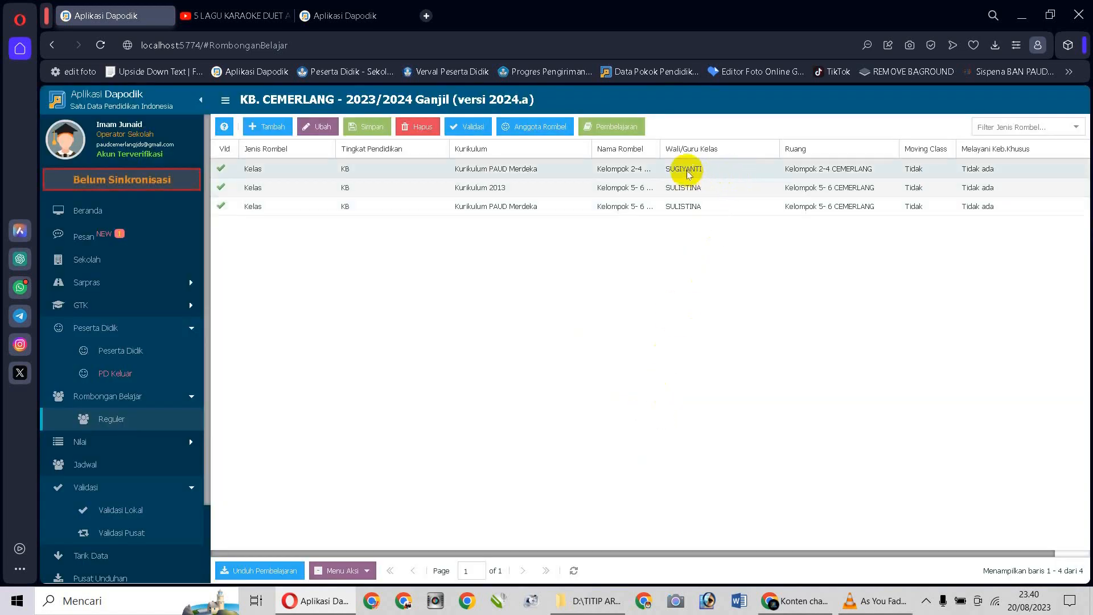
Remove all students from the Kurikulum 2013 rombel Kelompok 5- 6 CEMERLANG and close its member editor.
click(640, 189)
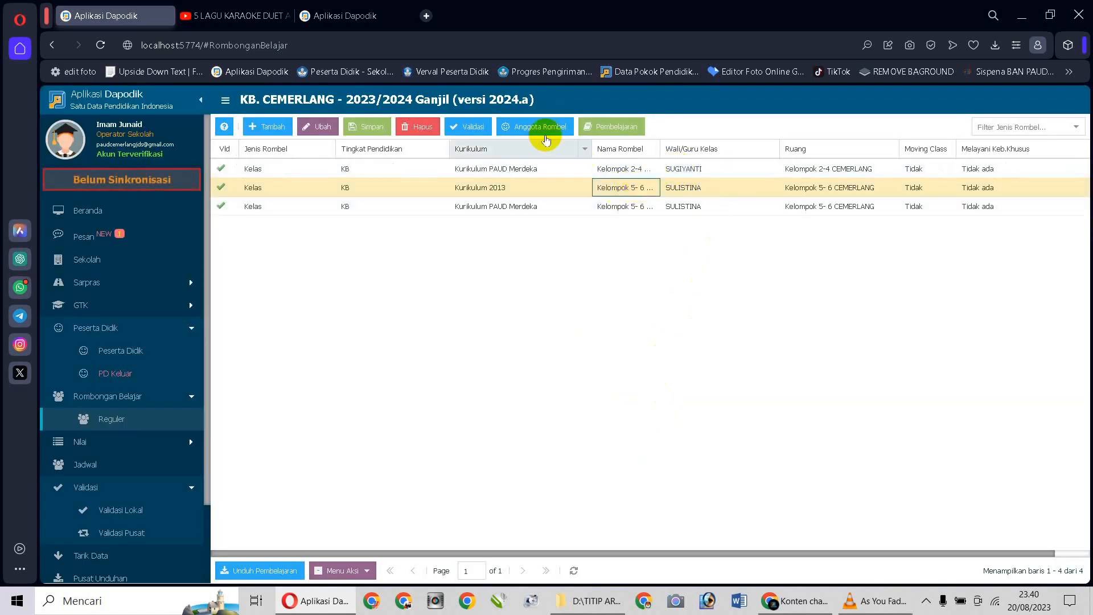
click(538, 127)
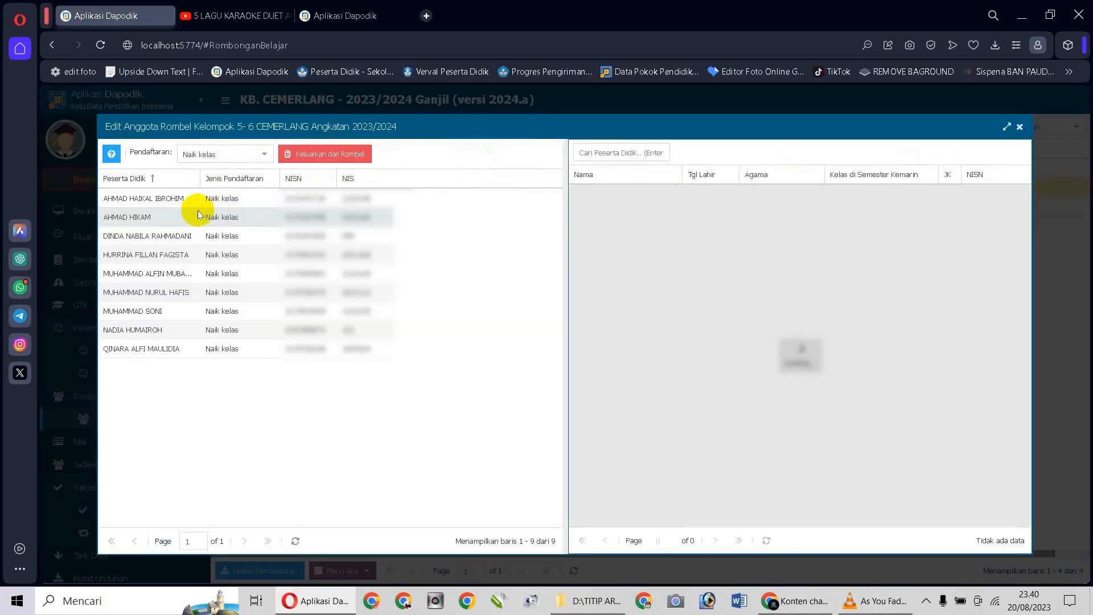
click(196, 212)
key(ctrl+a)
click(335, 157)
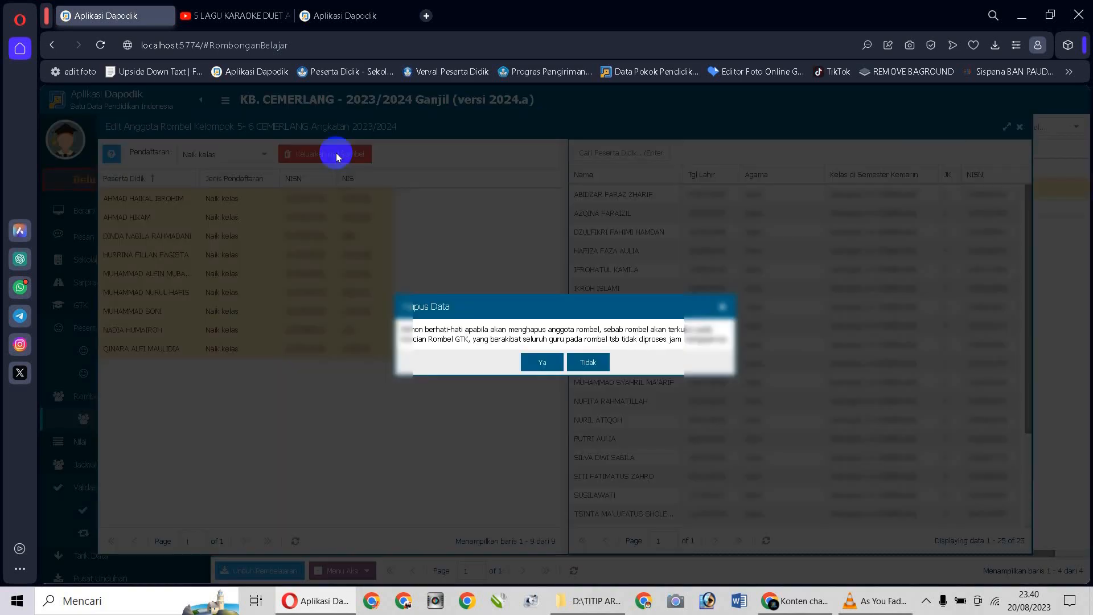
key(Return)
key(Return)
click(335, 156)
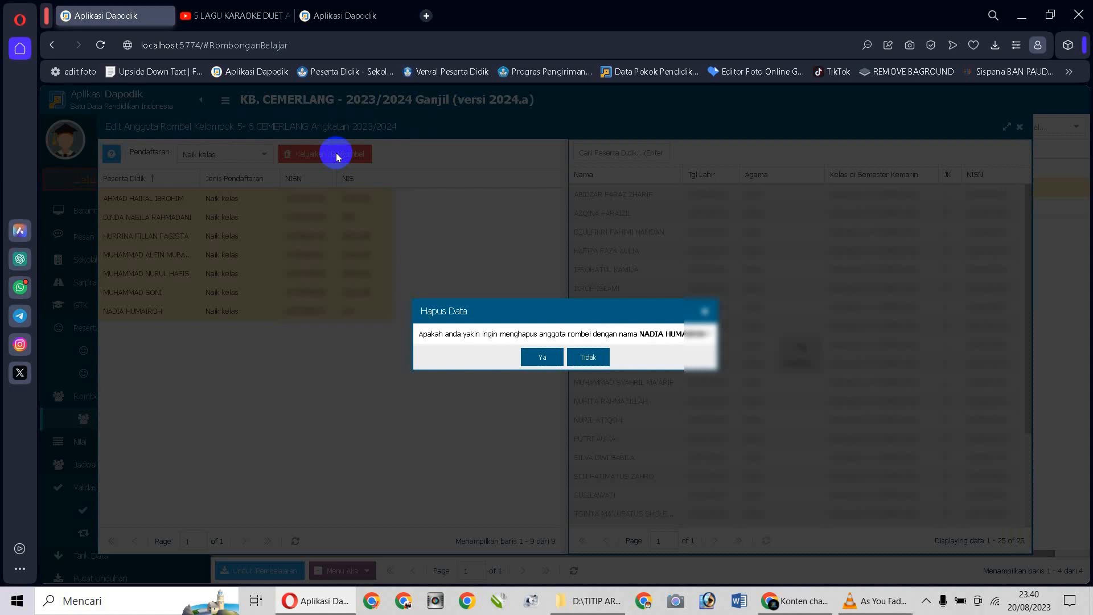
key(Return)
key(Return)
key(Return)
key(Return)
key(Return)
key(Return)
key(Return)
key(Return)
key(Return)
key(Return)
key(Return)
key(Return)
key(Return)
key(Return)
key(Return)
key(Return)
key(Return)
key(Return)
key(Return)
key(Return)
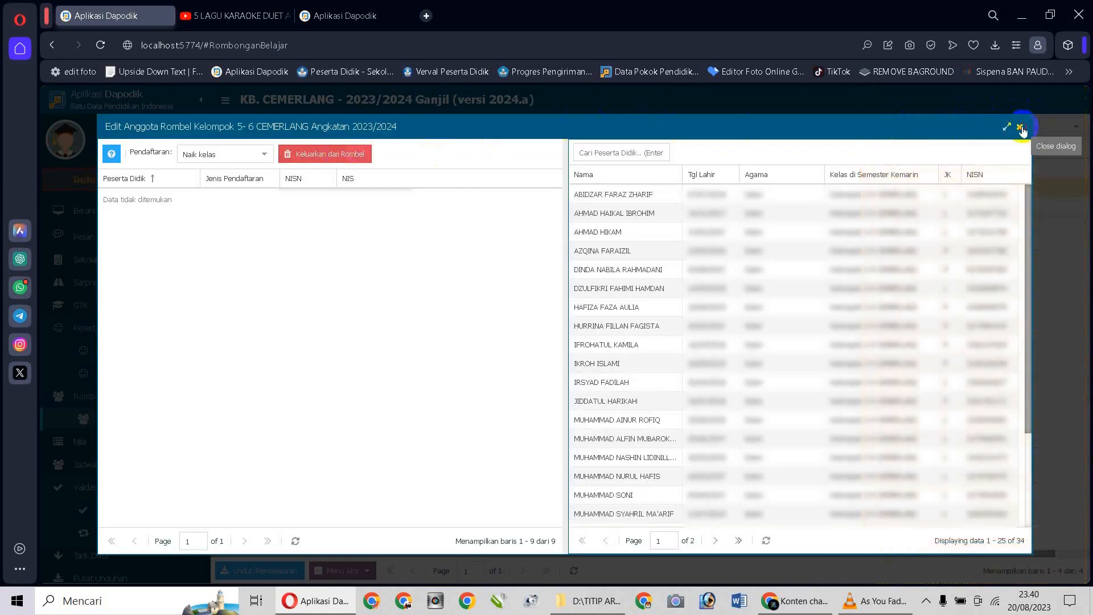
click(1021, 128)
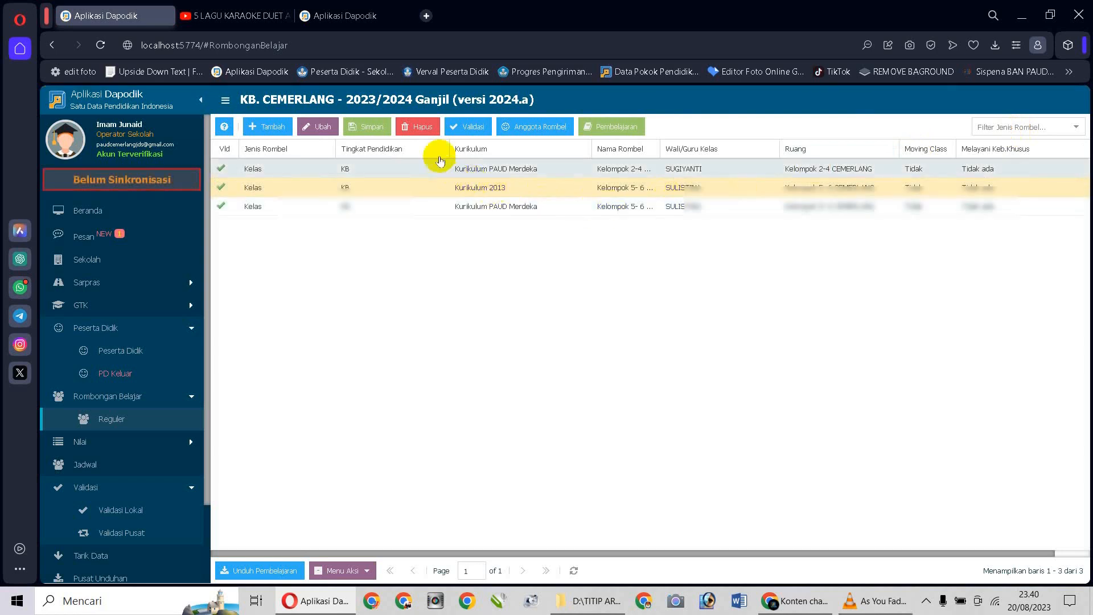
Delete the emptied Kurikulum 2013 rombel Kelompok 5- 6 CEMERLANG along with its derived data.
click(421, 129)
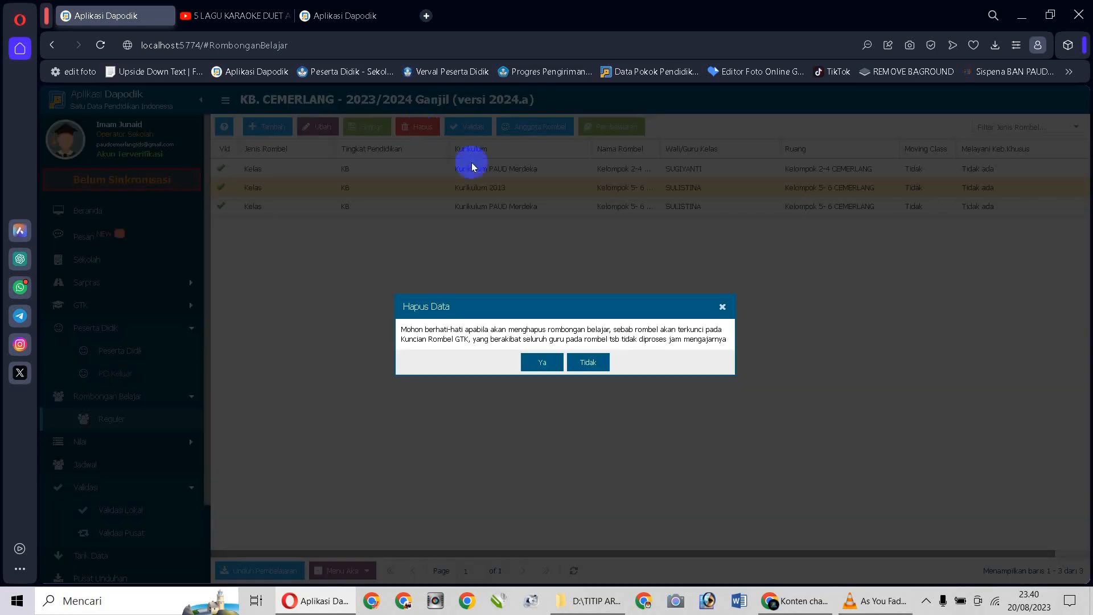
click(543, 364)
click(546, 360)
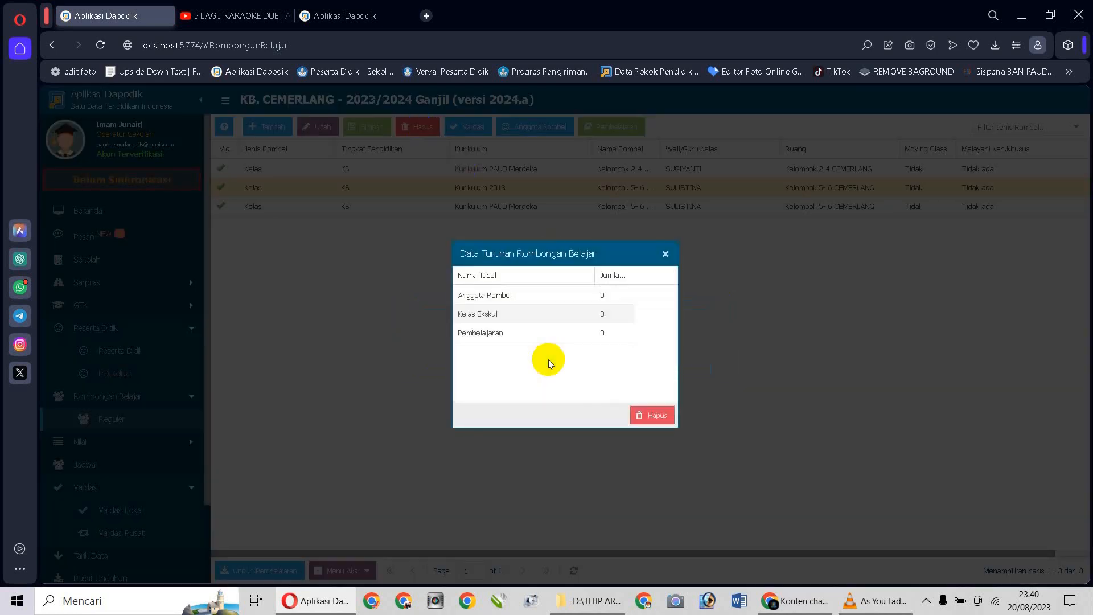
click(656, 413)
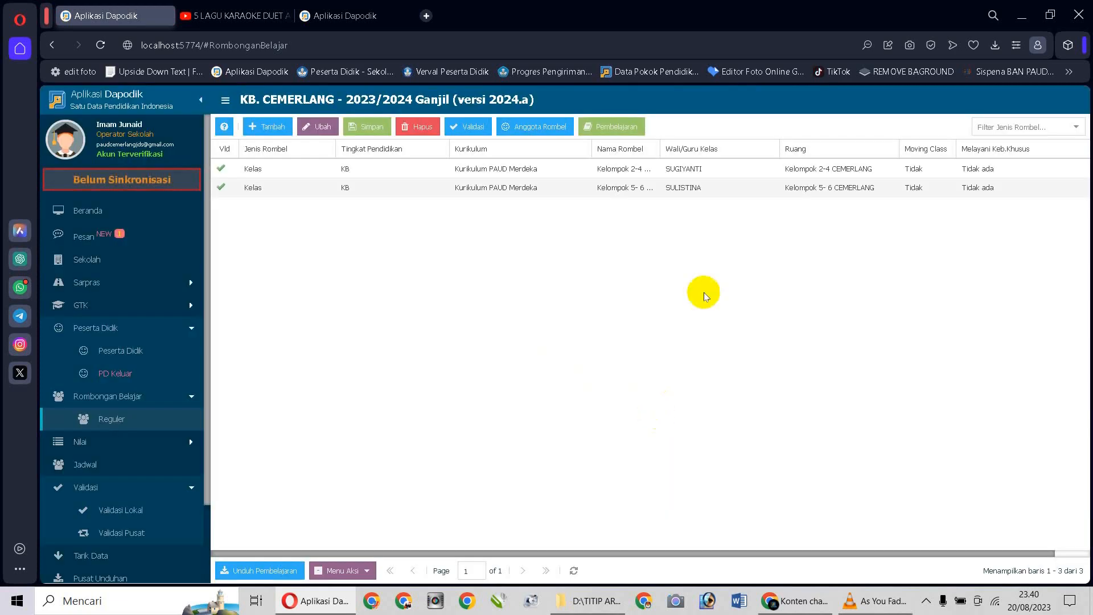
Enrol nine selected students in the Kurikulum PAUD Merdeka rombel Kelompok 5- 6 CEMERLANG as Naik kelas and close the member editor.
click(674, 190)
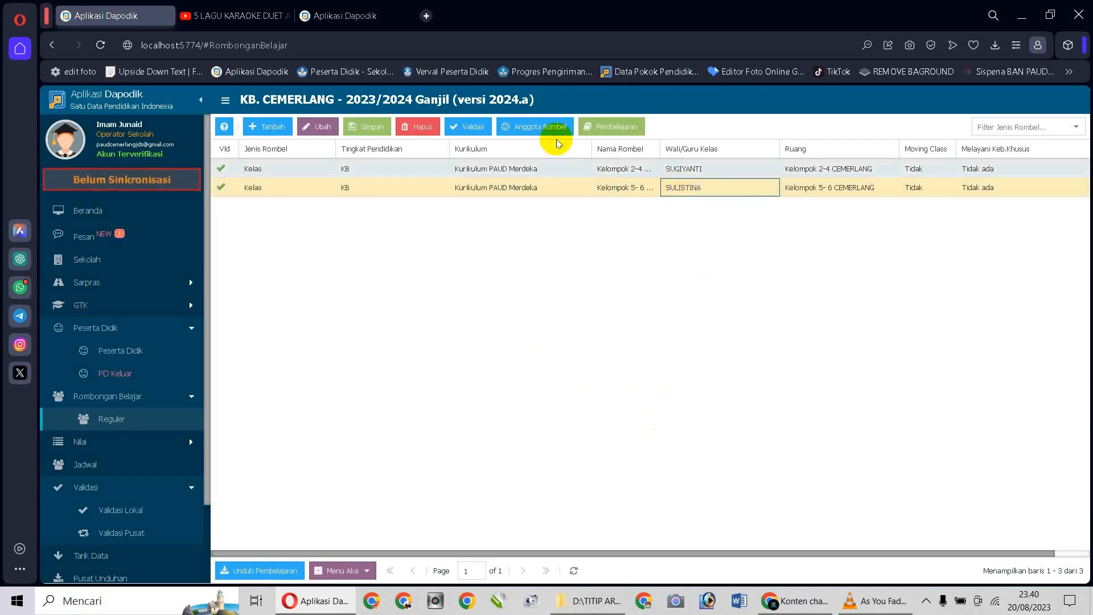
click(524, 126)
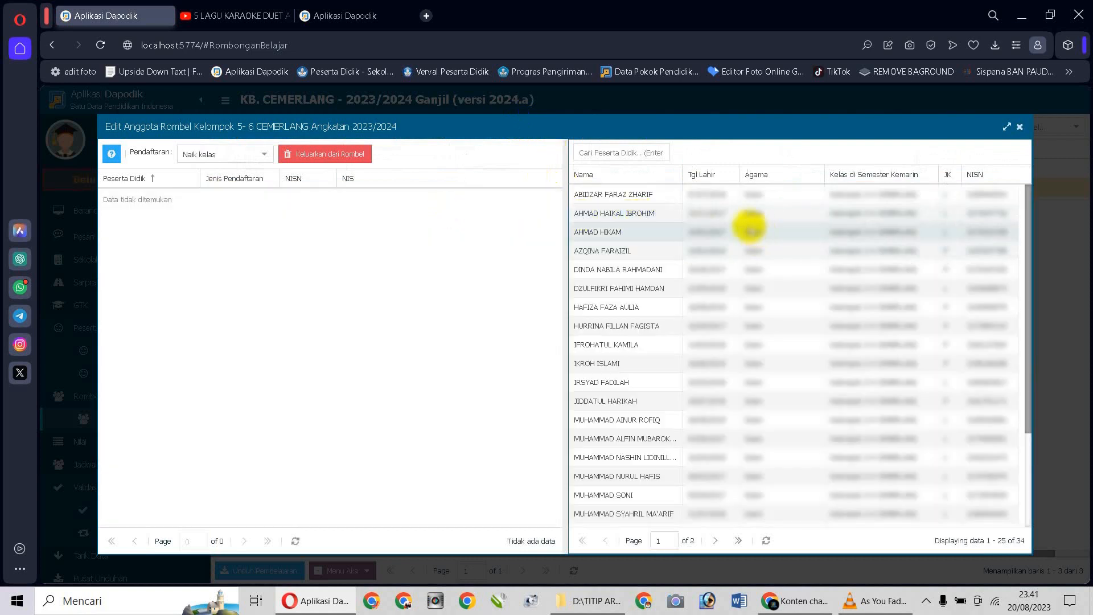
click(716, 214)
ctrl+click(723, 267)
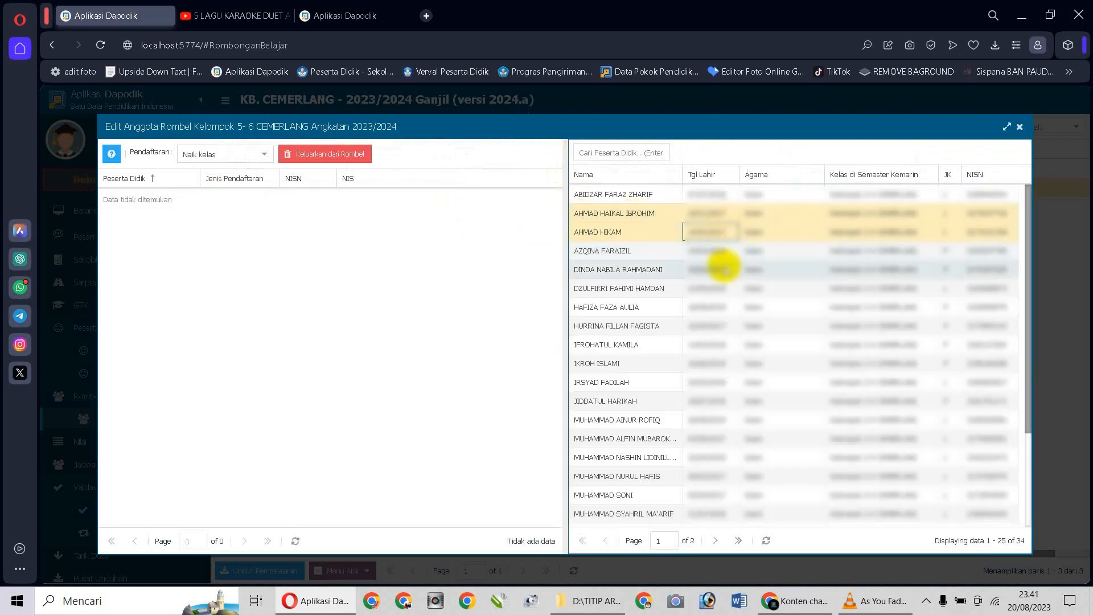
ctrl+click(733, 325)
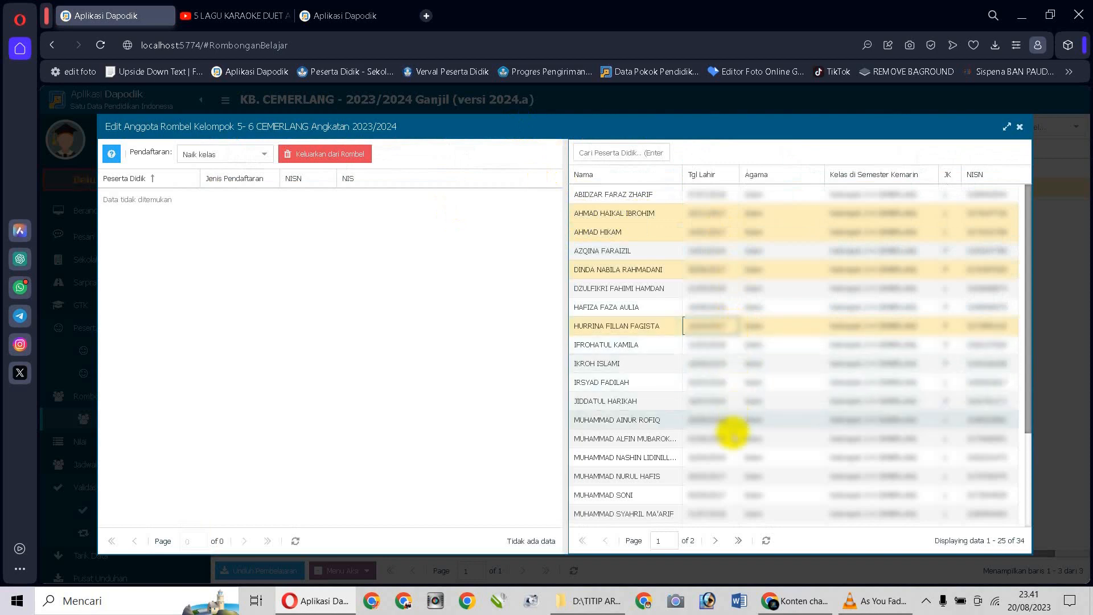
ctrl+click(733, 438)
scroll(732, 439, down, 3)
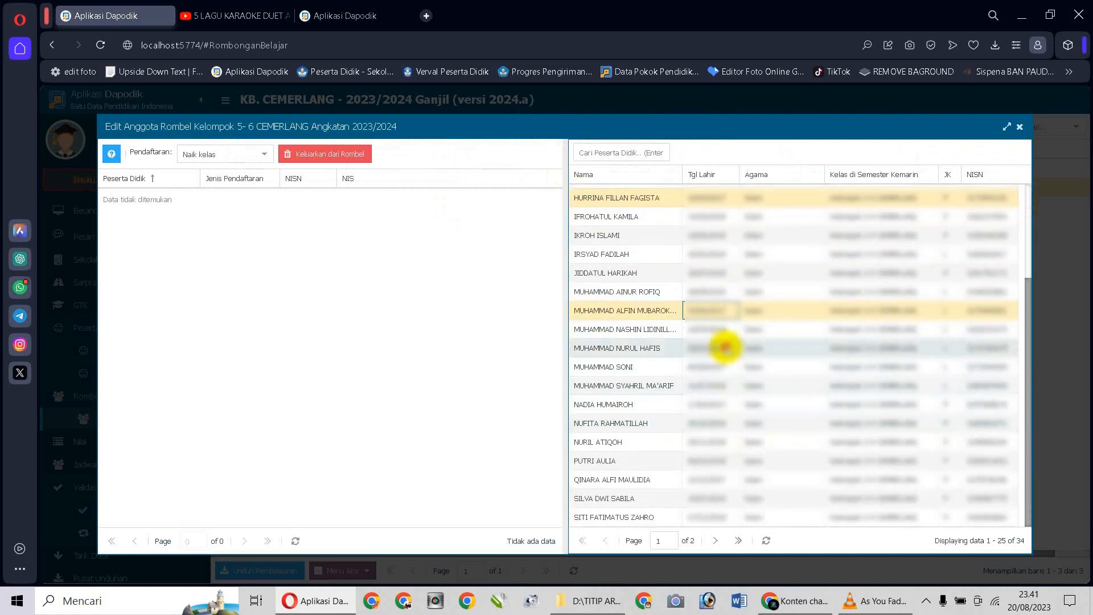
ctrl+click(723, 346)
ctrl+click(732, 364)
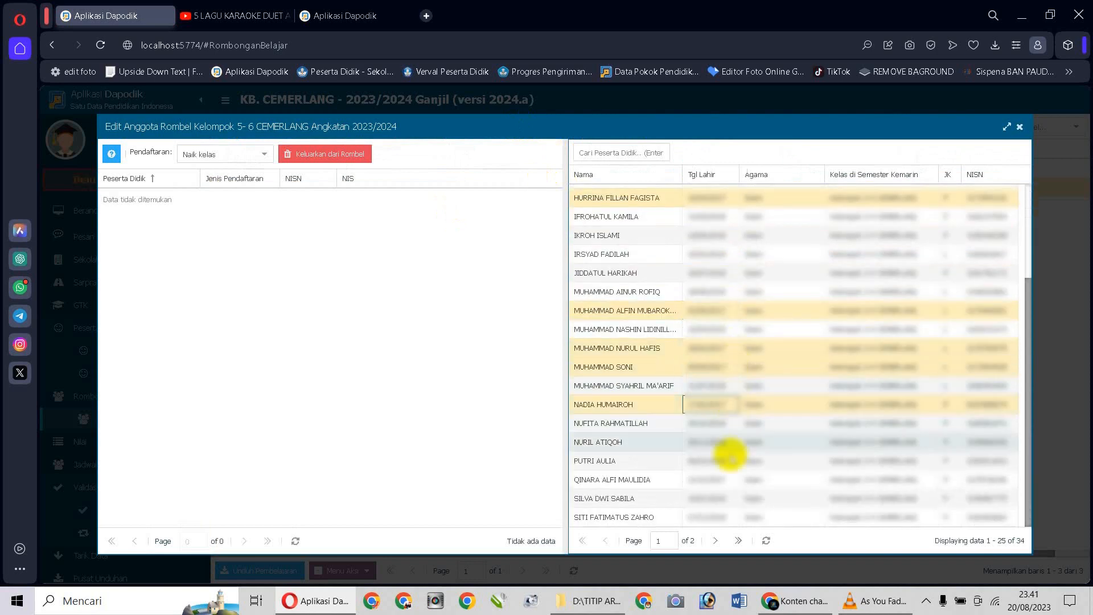
ctrl+click(723, 480)
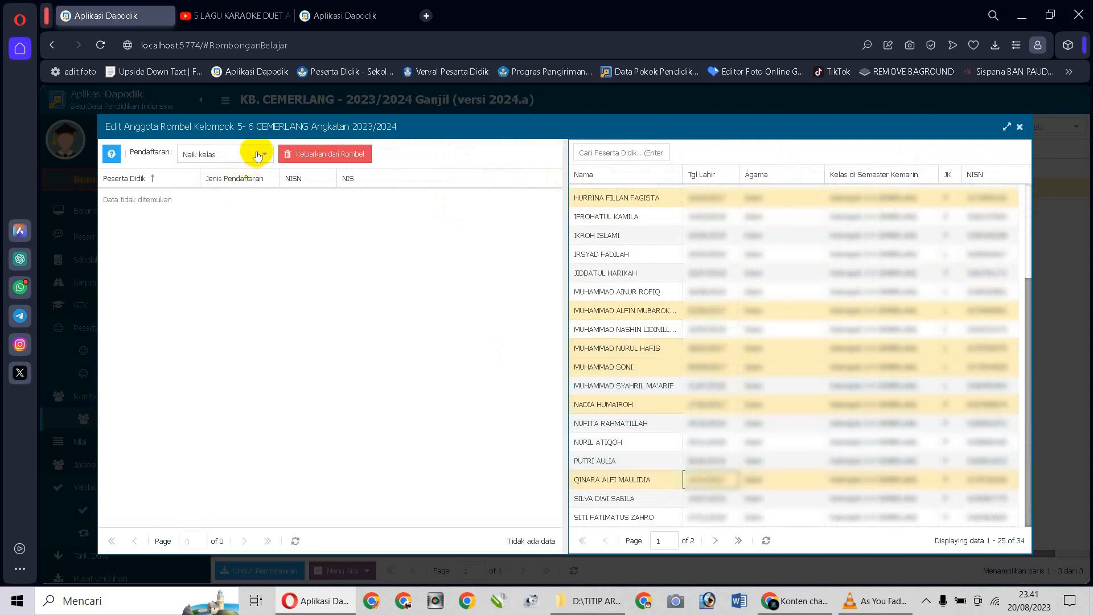
drag(696, 198, 310, 264)
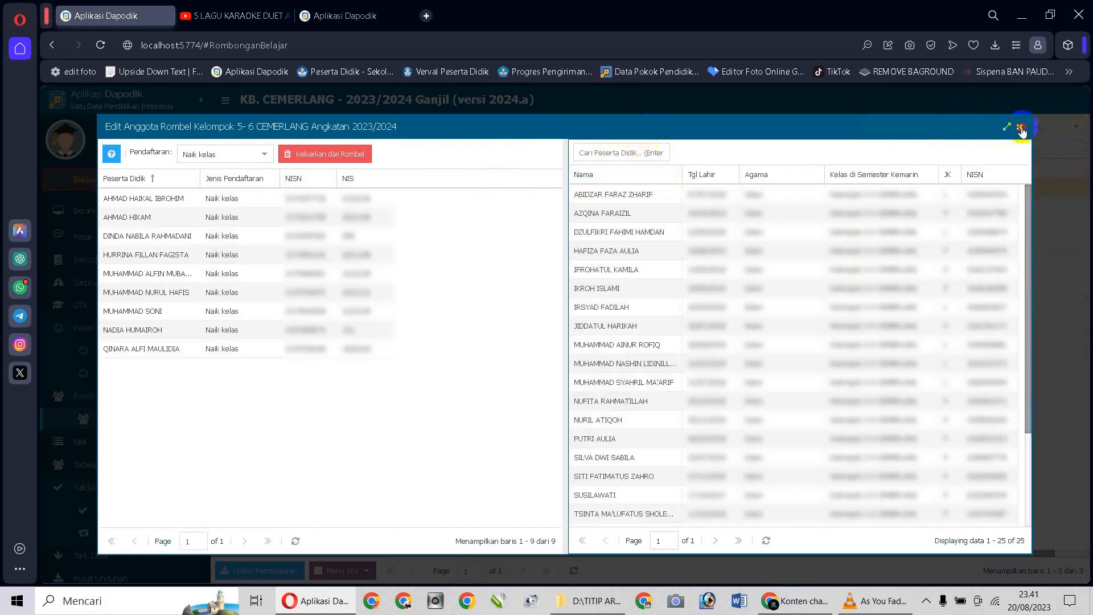
click(1022, 129)
Enrol the 23 students with a previous-semester class in the rombel Kelompok 2-4 CEMERLANG with Pendaftaran set to Mengulang.
click(723, 169)
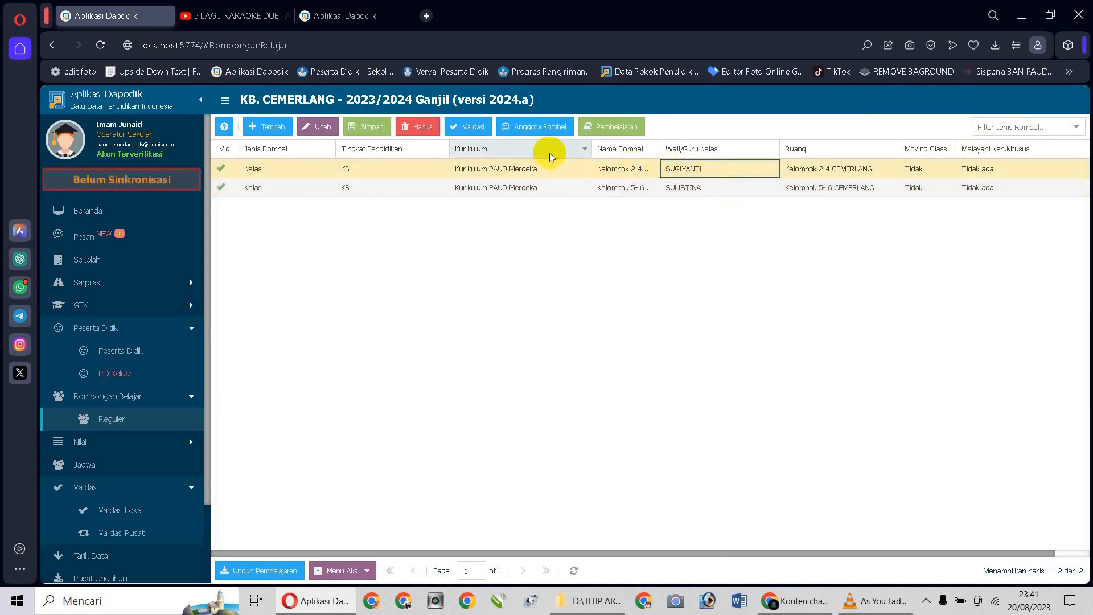
click(533, 126)
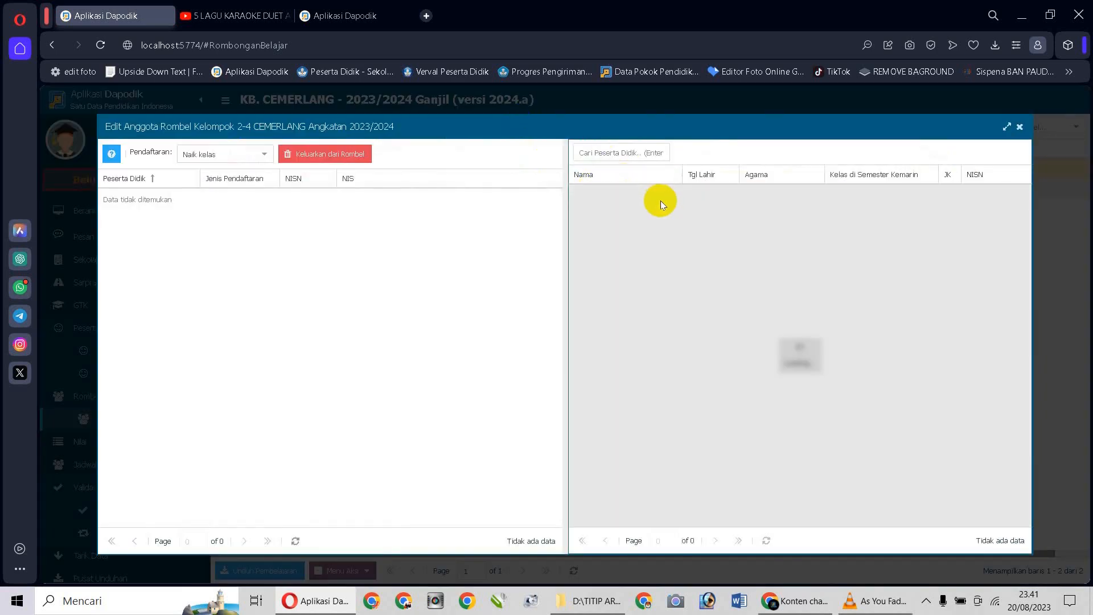
scroll(706, 257, down, 5)
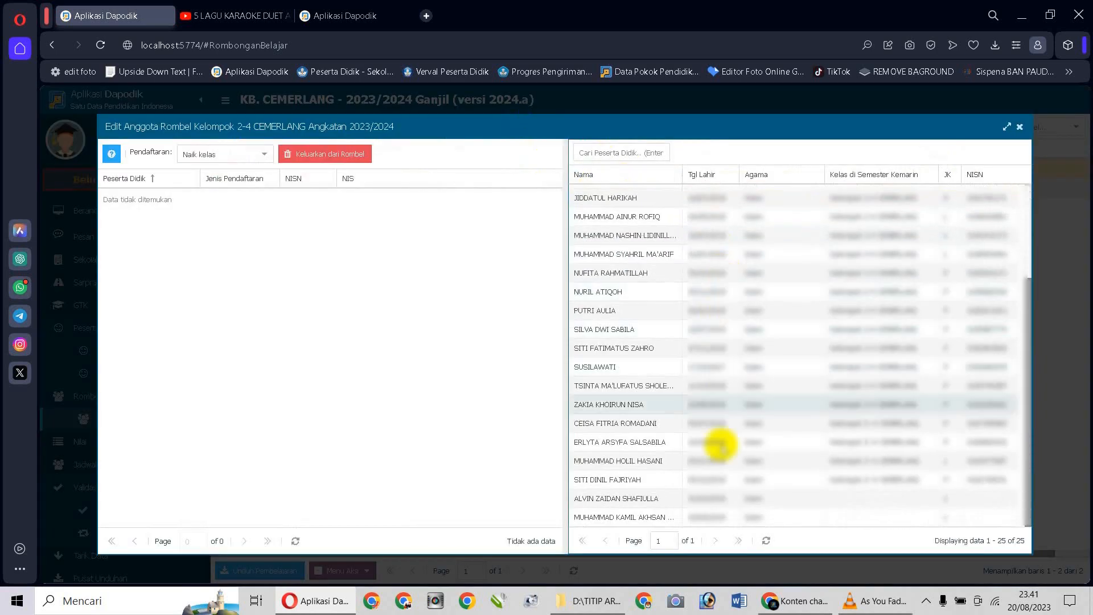
shift+click(723, 480)
scroll(640, 289, up, 3)
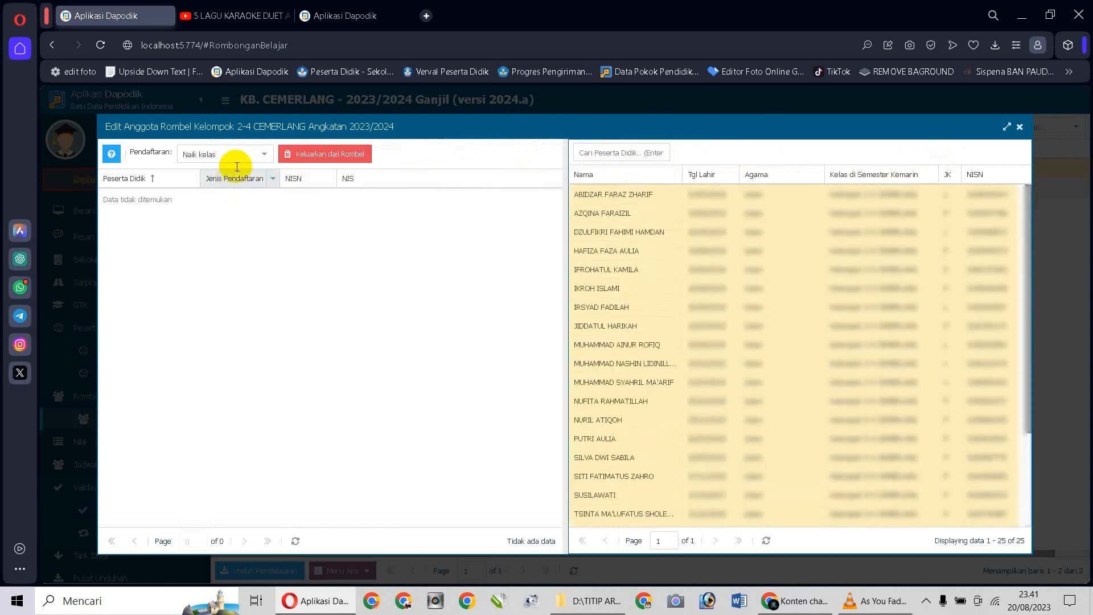
click(263, 157)
click(197, 209)
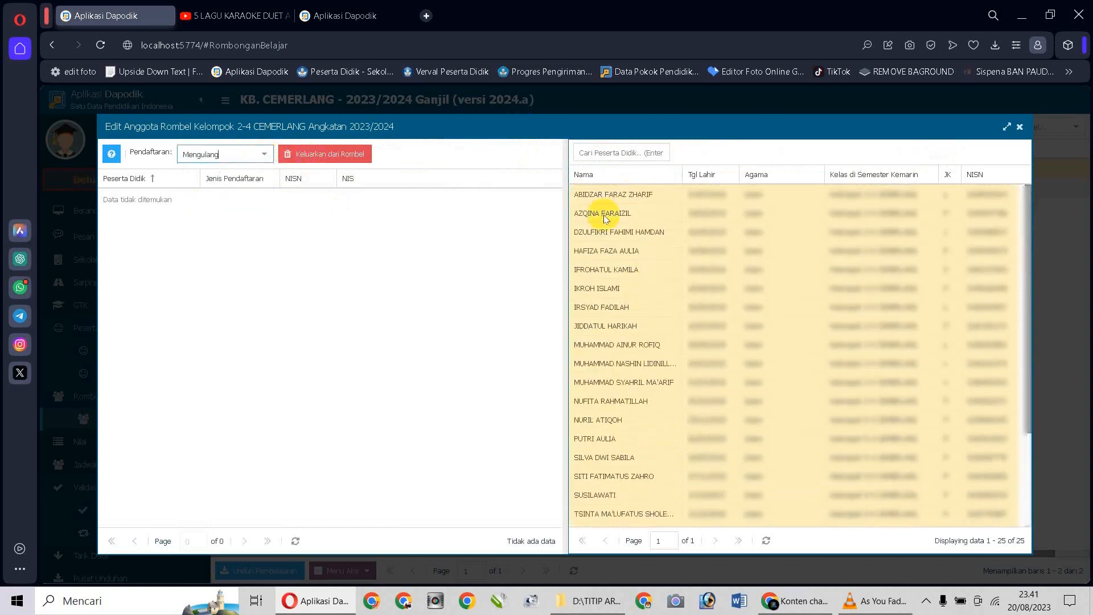
drag(708, 217, 239, 228)
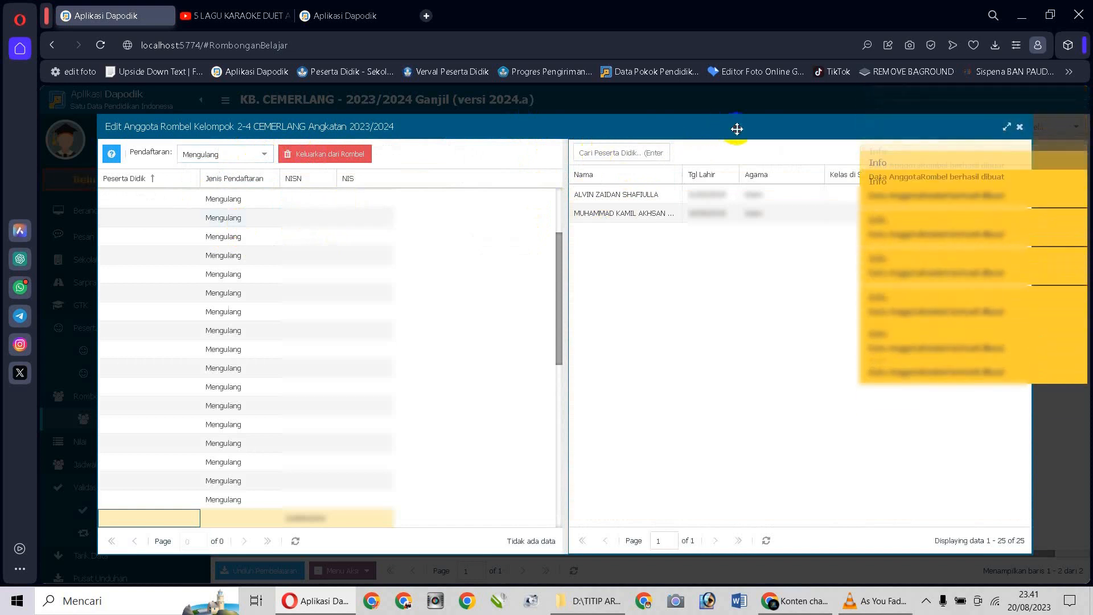
Enrol the two remaining students in Kelompok 2-4 CEMERLANG as Siswa baru and close the member editor.
click(766, 196)
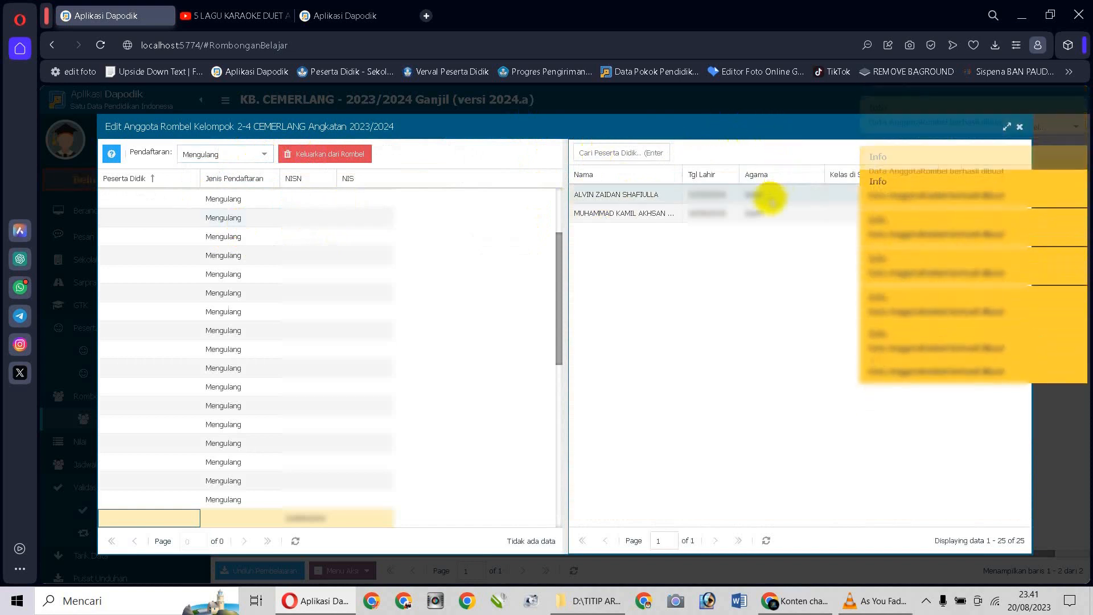
ctrl+click(760, 213)
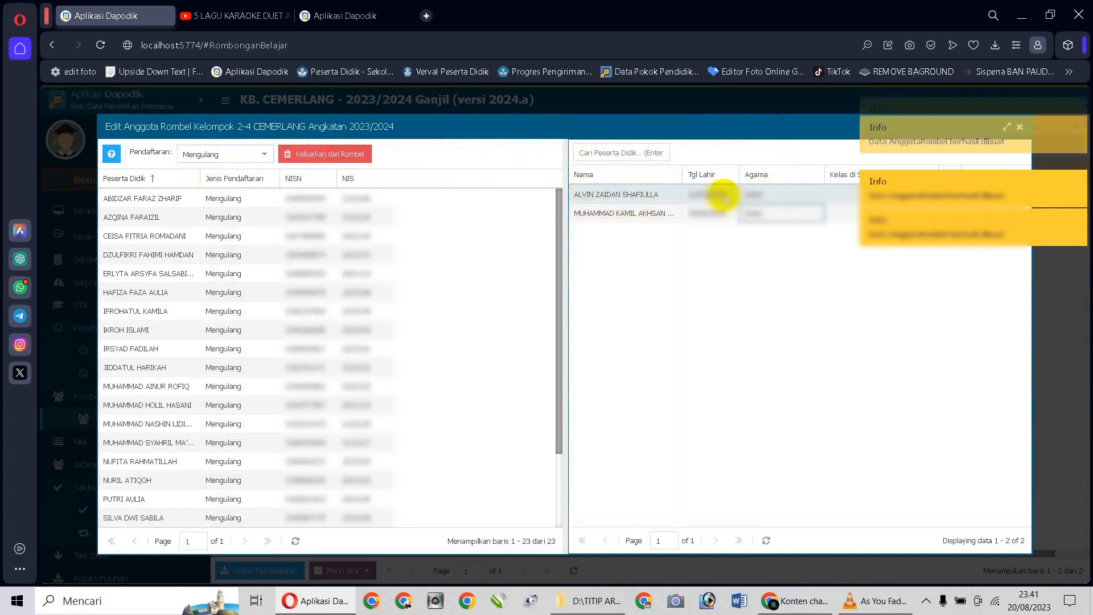
click(262, 154)
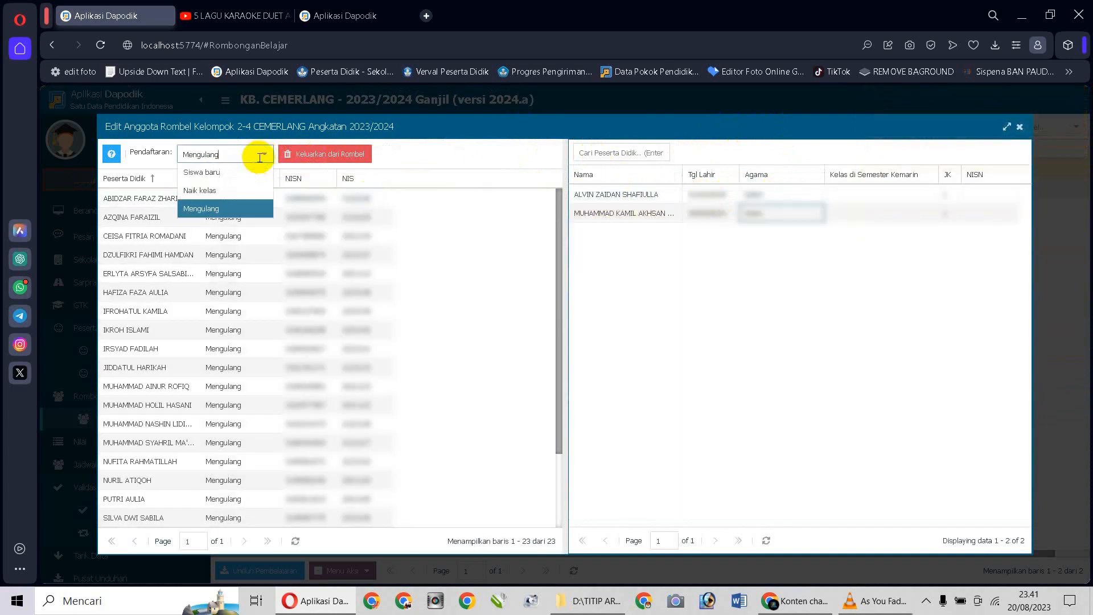
click(212, 171)
click(763, 195)
ctrl+click(761, 213)
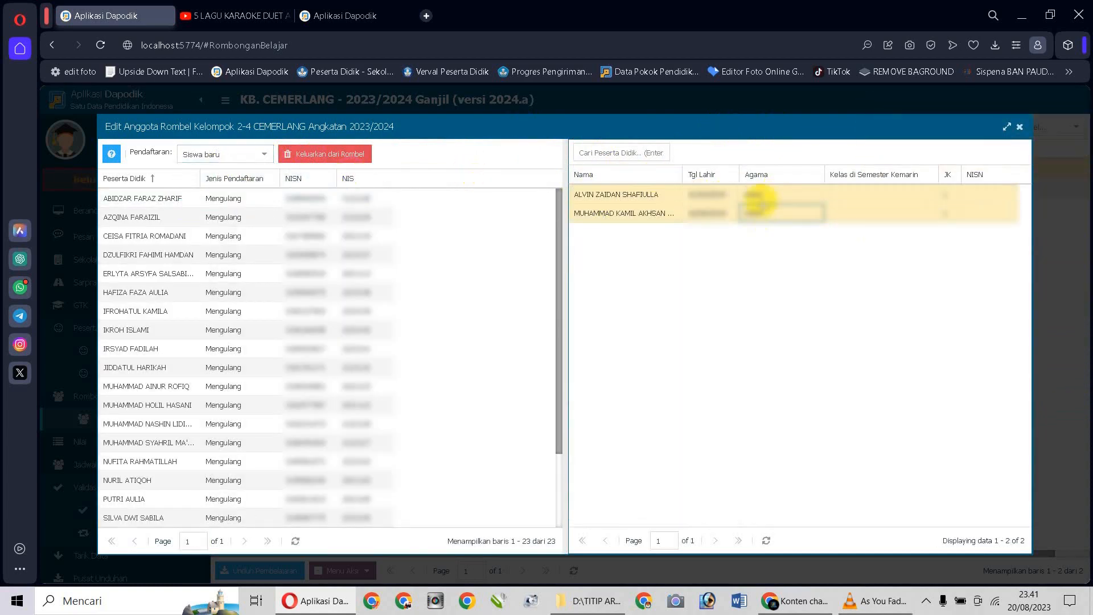
drag(564, 242, 458, 270)
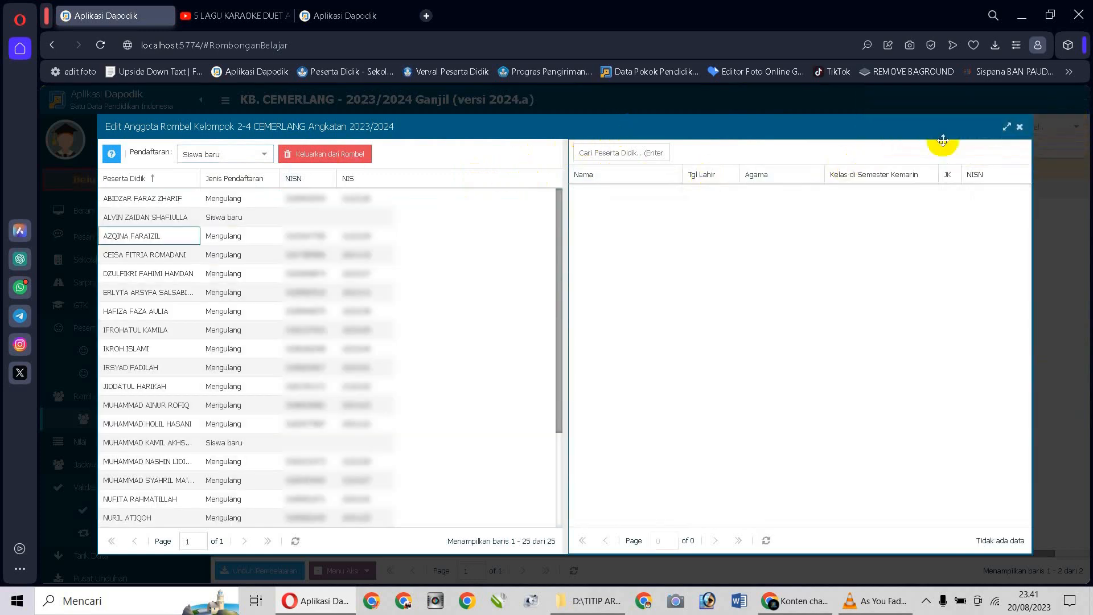
click(1021, 127)
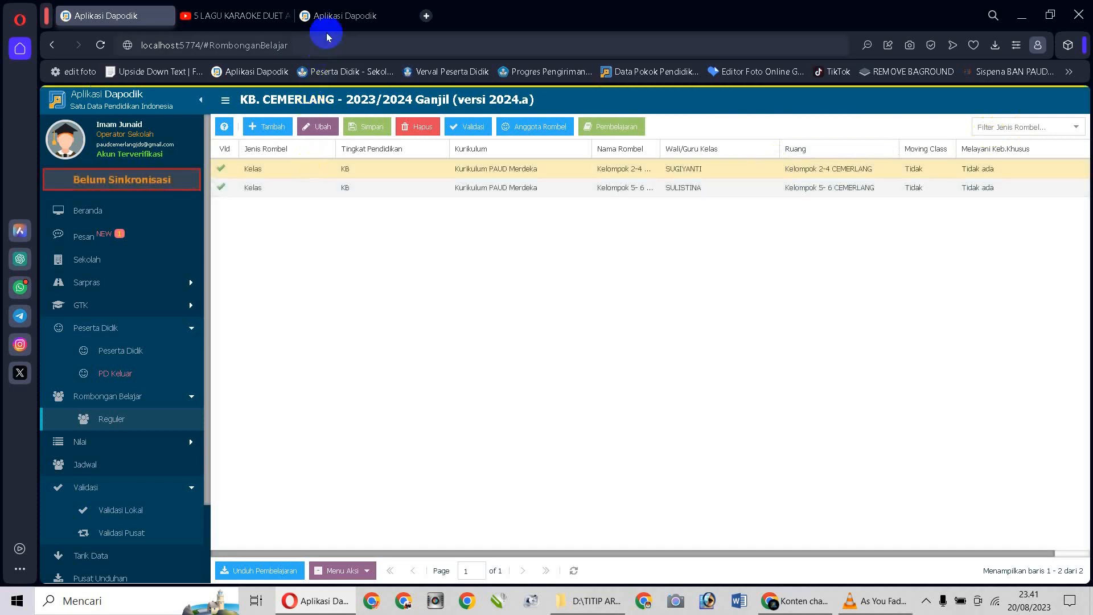
Refresh the Rombongan Belajar & Jadwal validation results, check the remaining errors, and return to the rombel list.
click(338, 19)
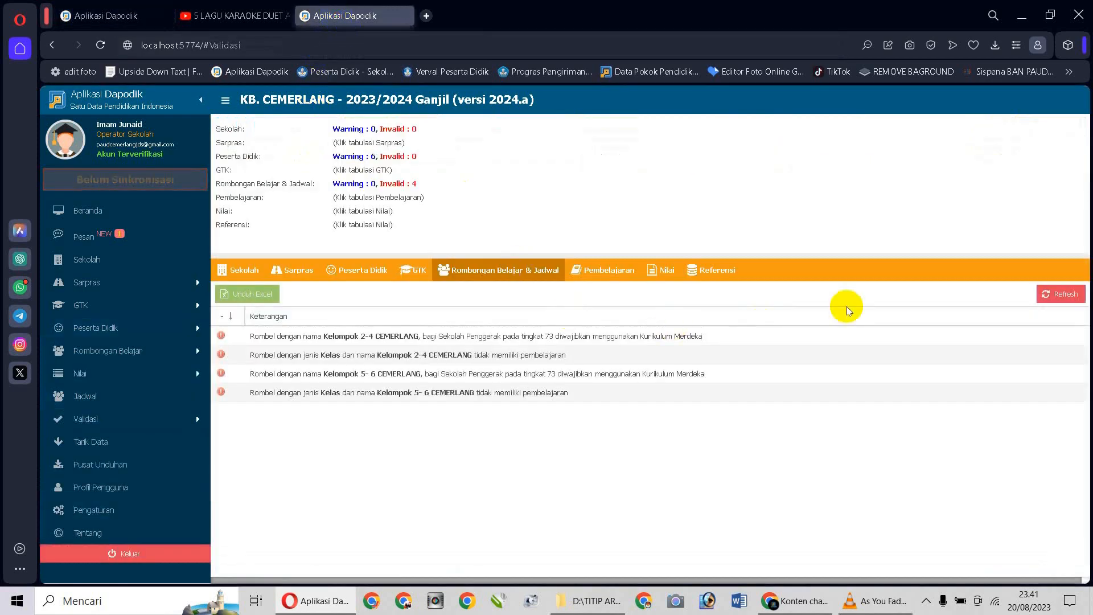
click(1052, 301)
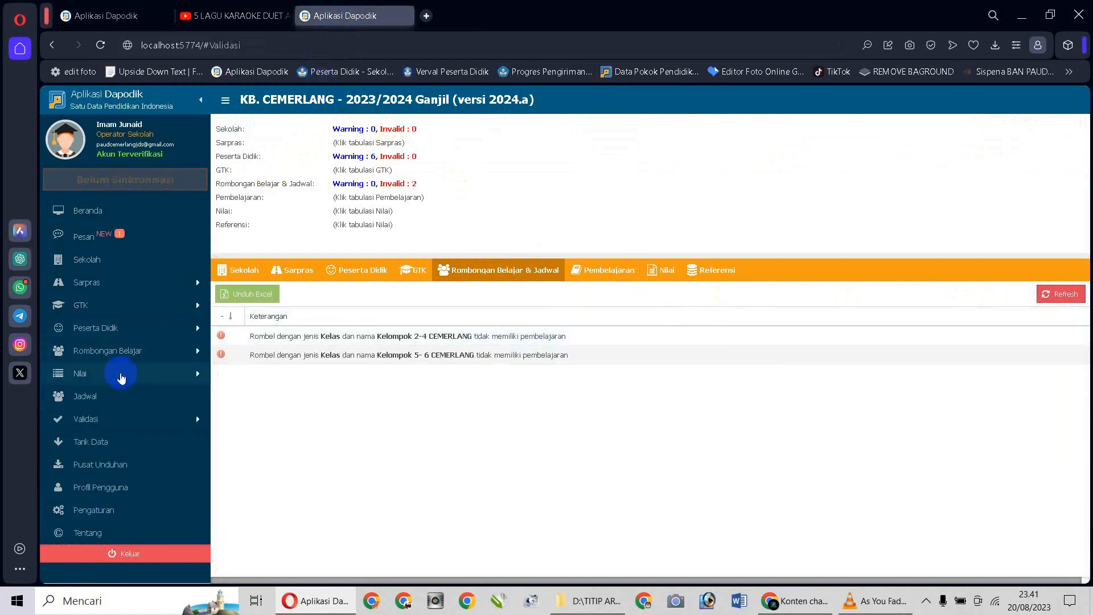
click(98, 18)
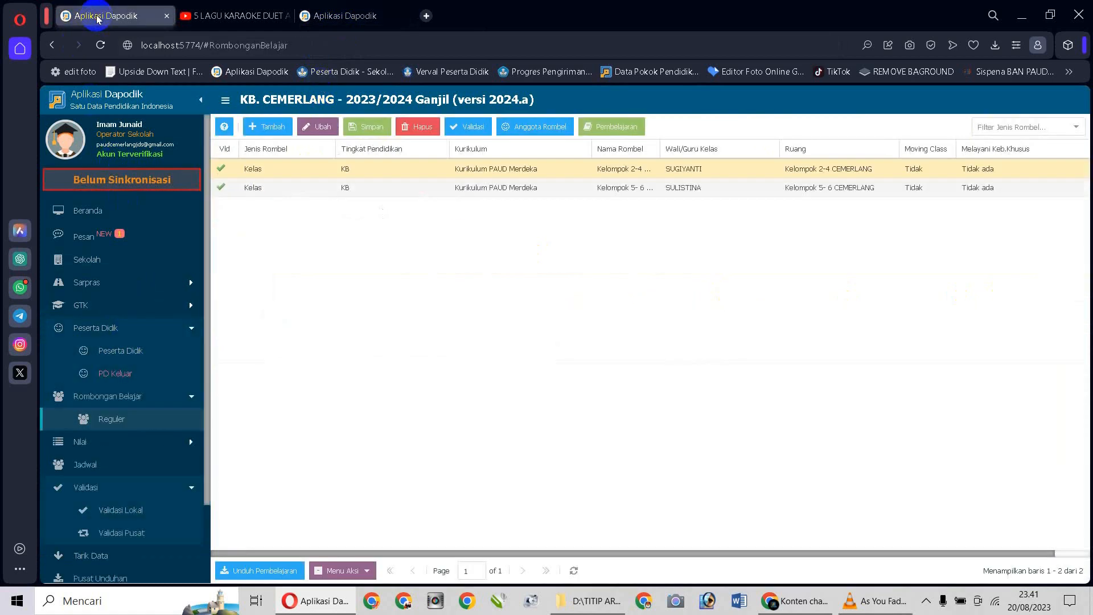
click(84, 463)
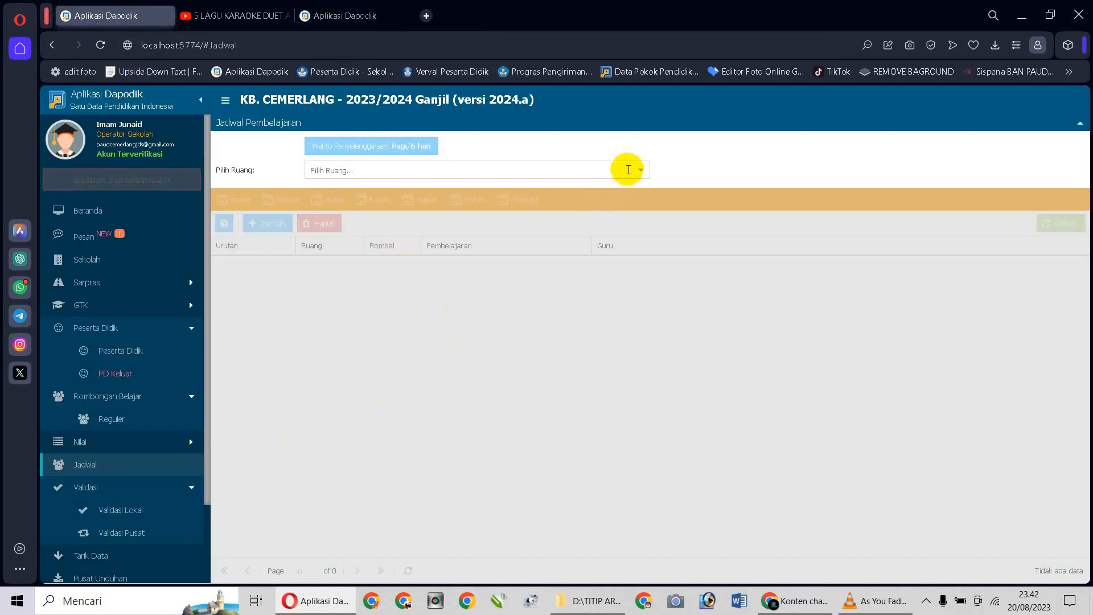
click(640, 171)
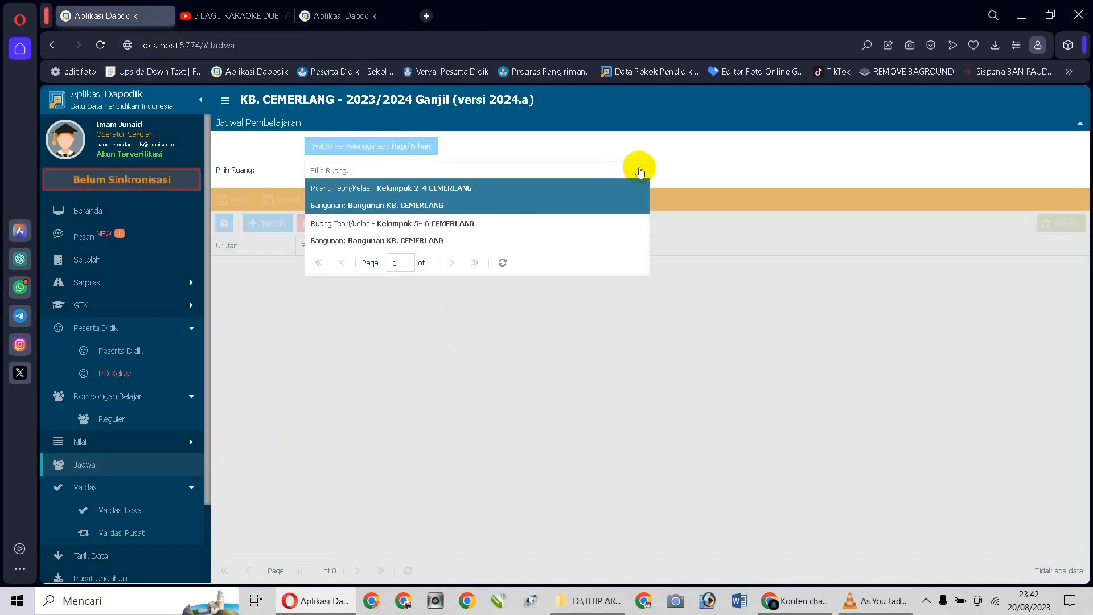
click(421, 194)
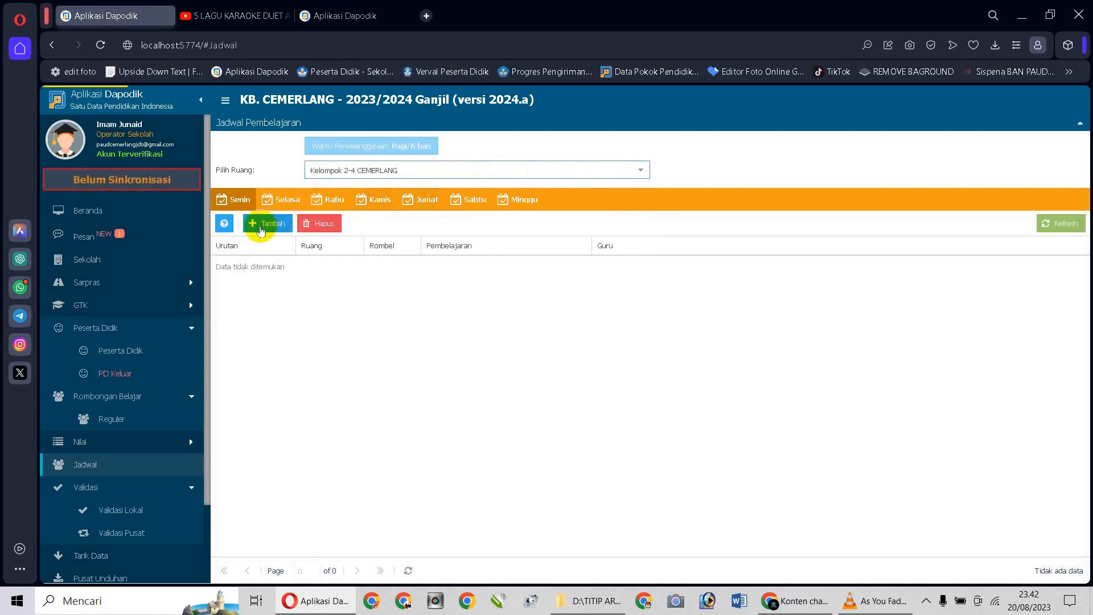
click(266, 224)
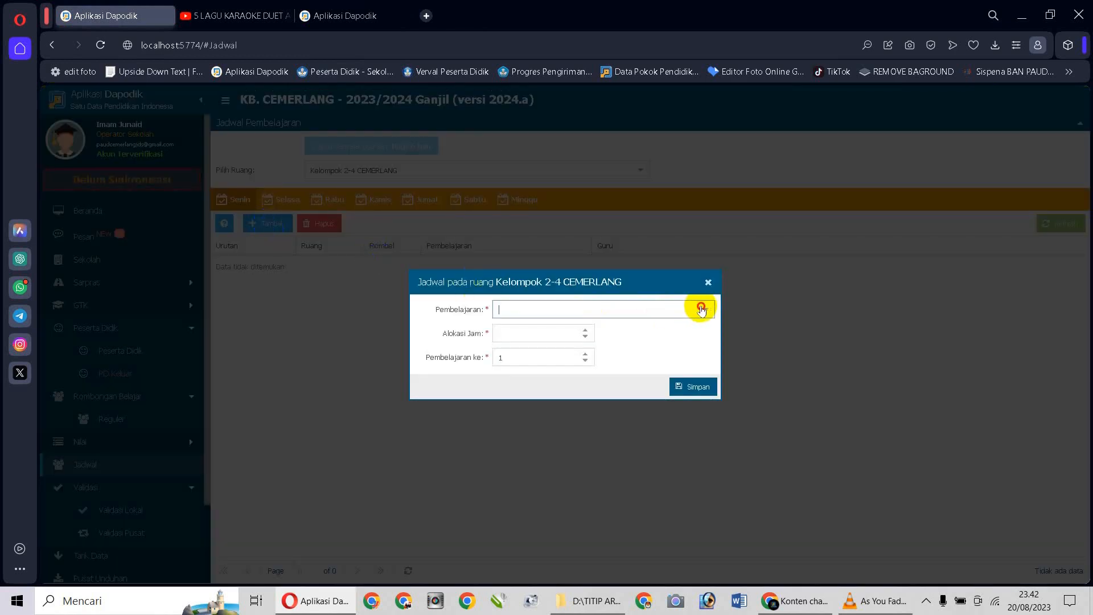
click(701, 309)
click(596, 247)
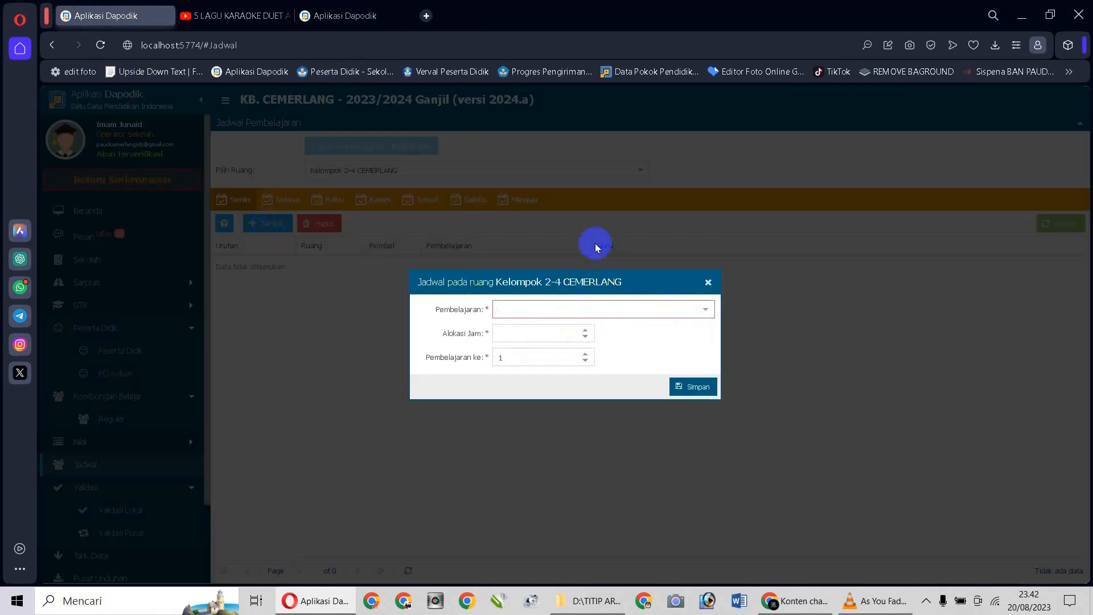
click(709, 284)
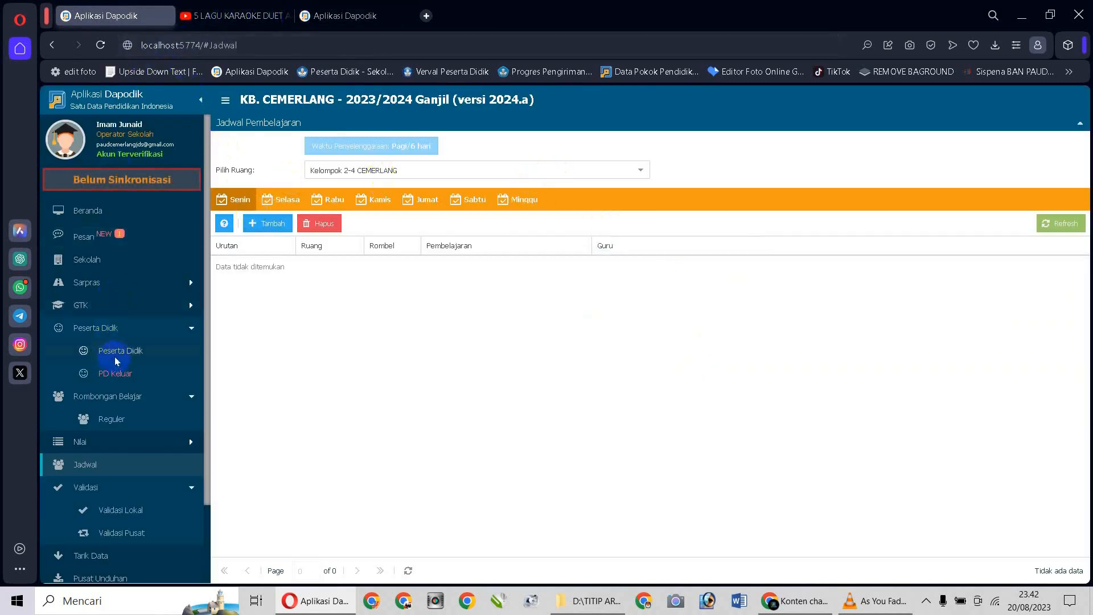
In the Pembelajaran of rombel Kelompok 2-4 CEMERLANG, assign that rombel's class teacher as PTK for Guru PAUD.
click(112, 419)
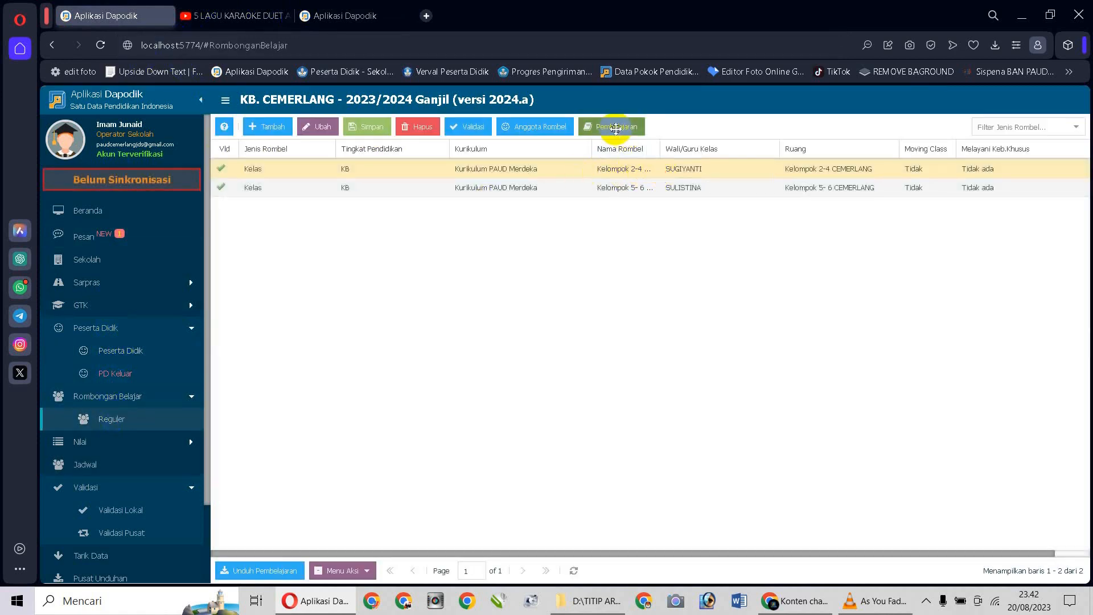
click(616, 128)
click(473, 208)
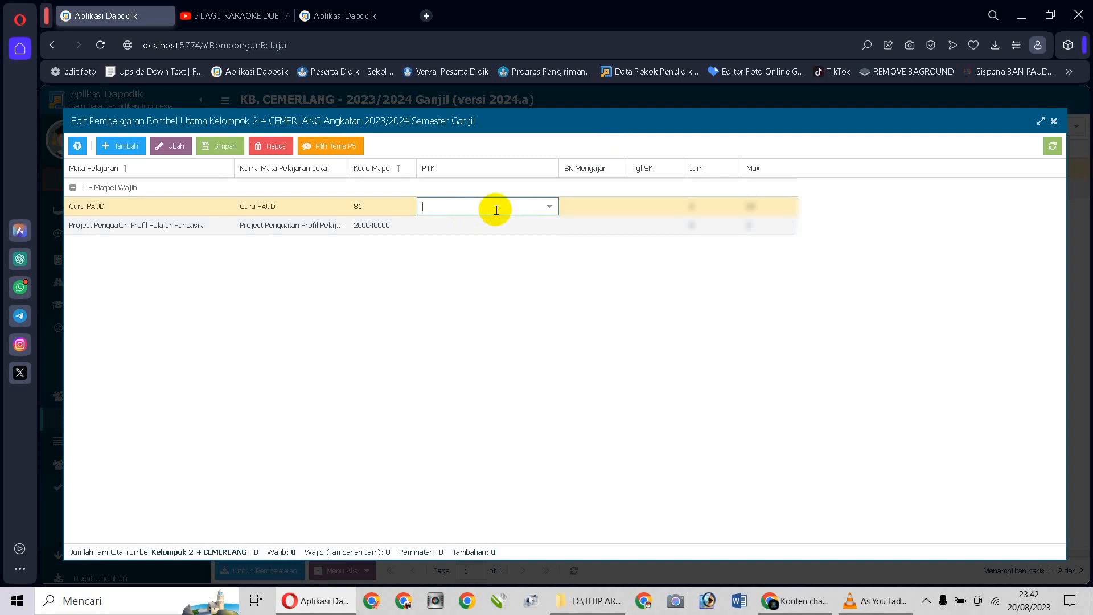
click(546, 207)
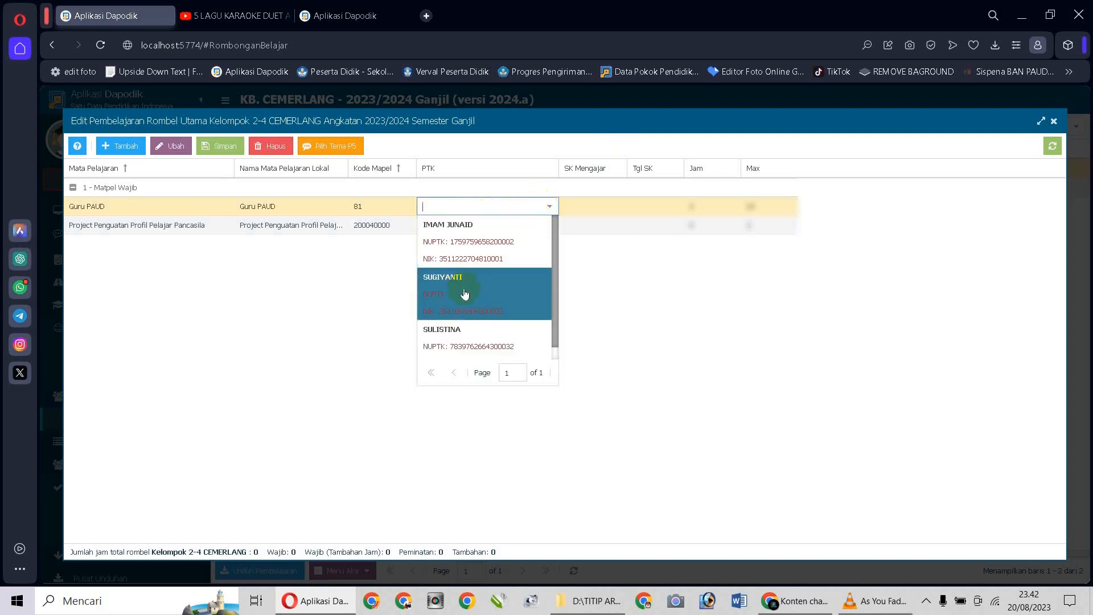
click(462, 307)
click(612, 206)
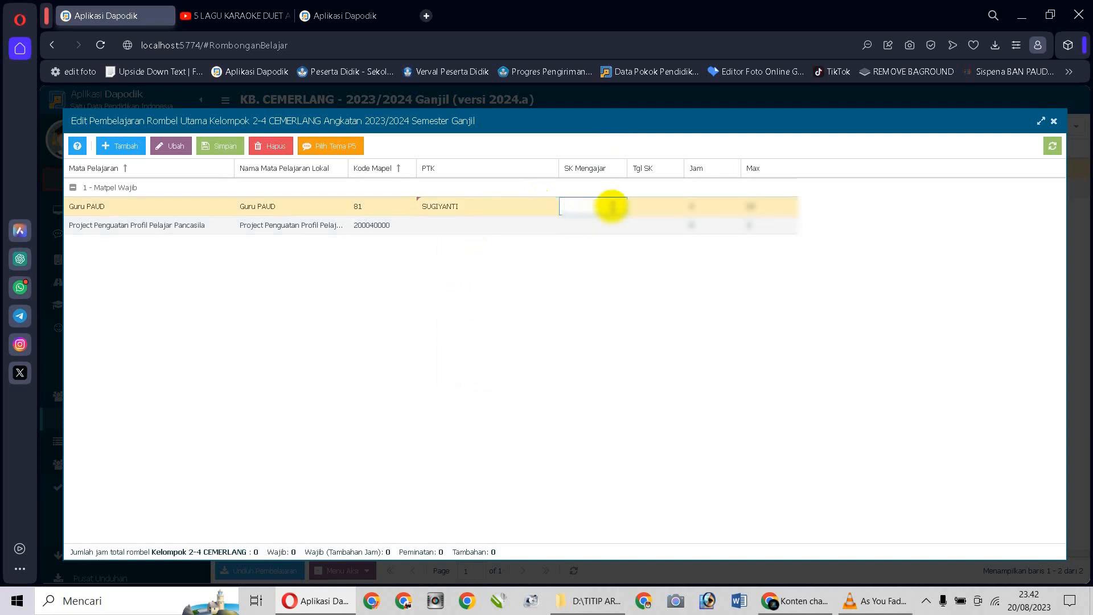